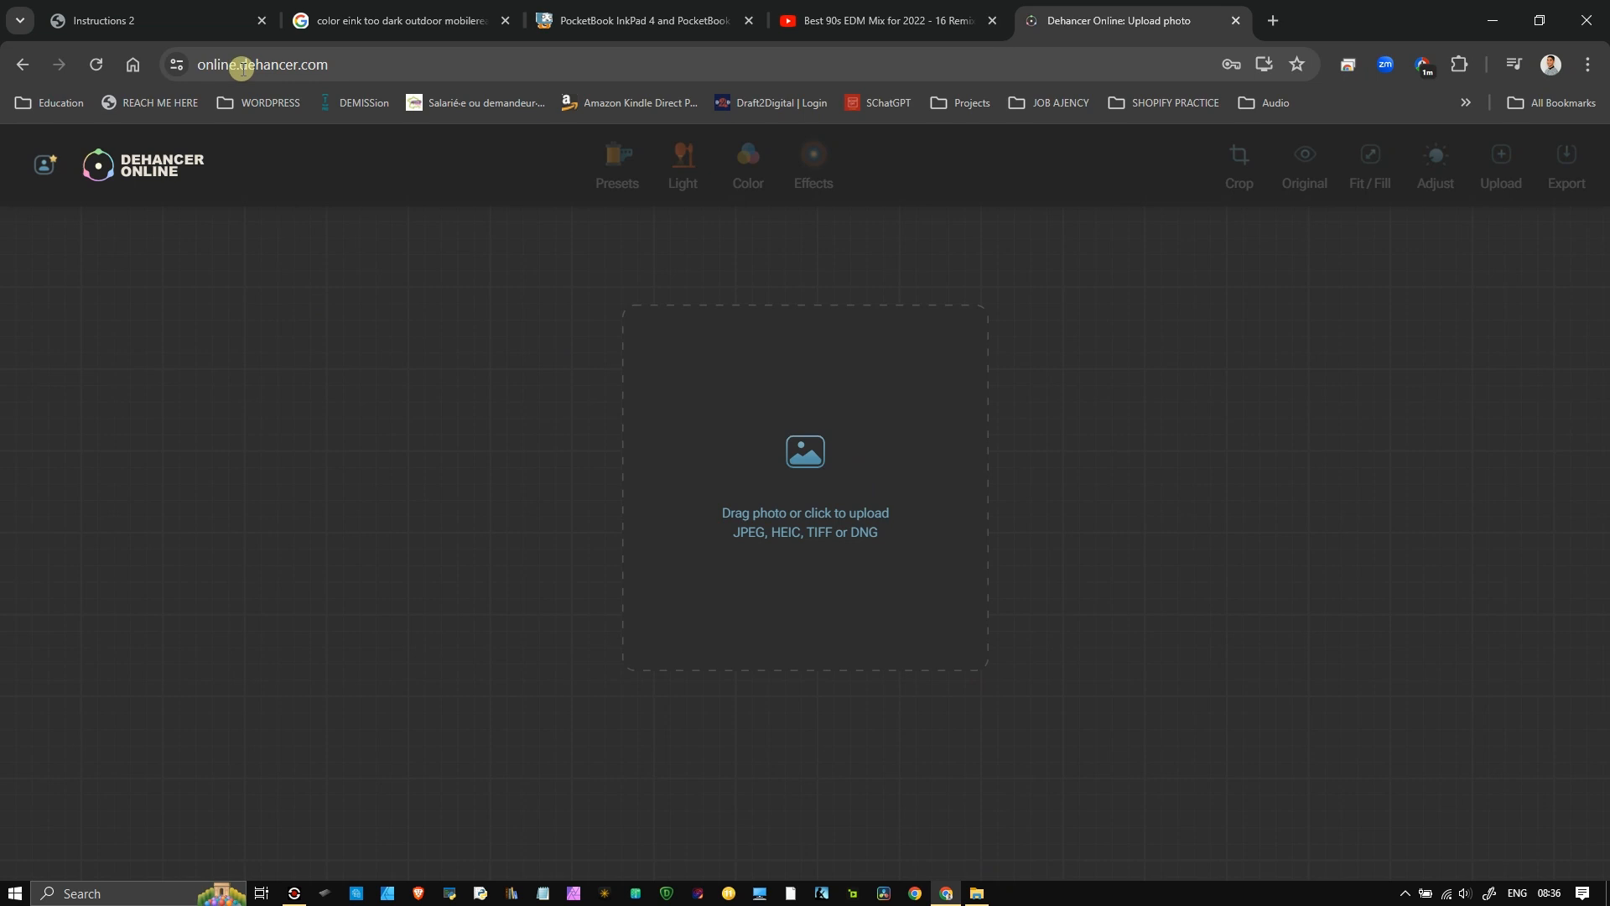
Upload the photo GRANDE RAVINE (14).jpg from the test image folder to Dehancer Online
{"action": "left_click", "coordinate": [286, 64]}
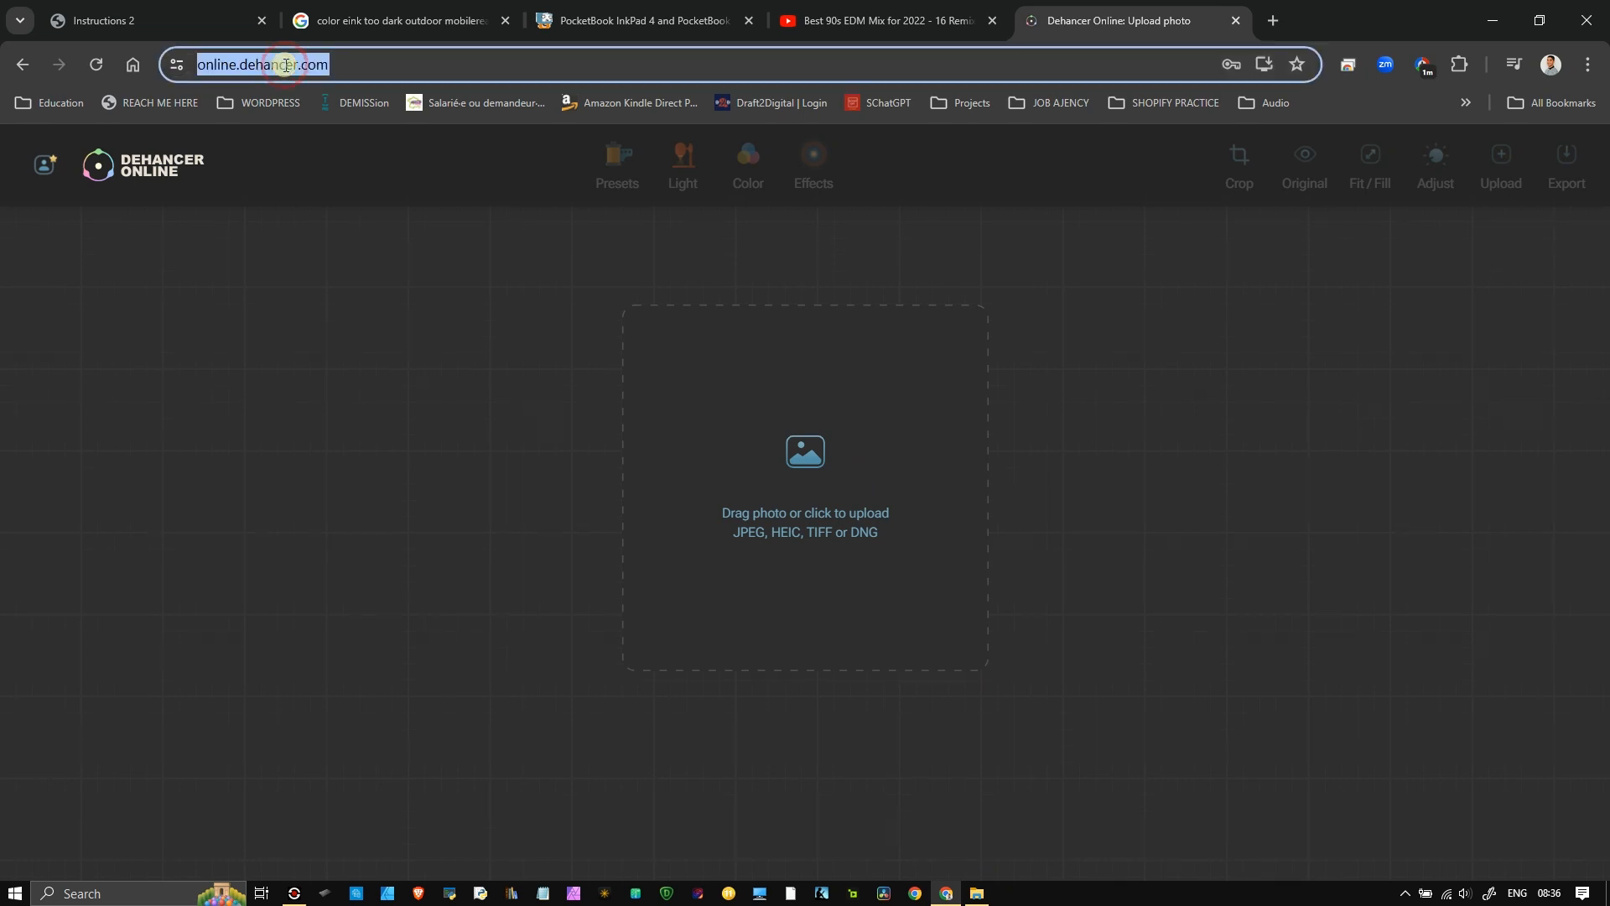
{"action": "left_click", "coordinate": [311, 331]}
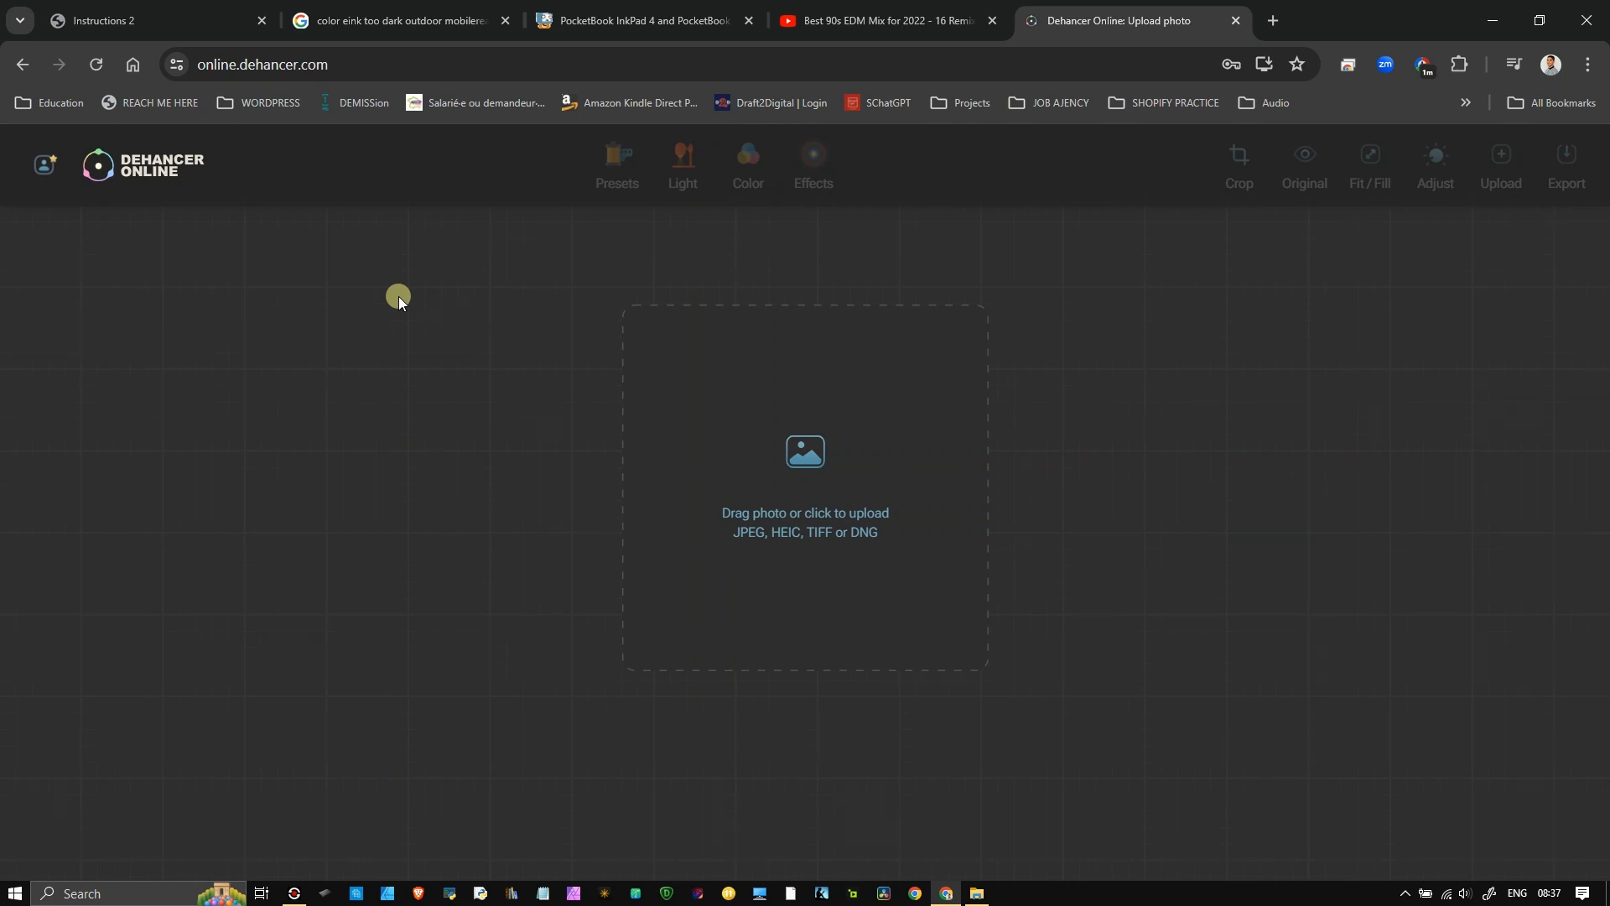
{"action": "left_click", "coordinate": [976, 892]}
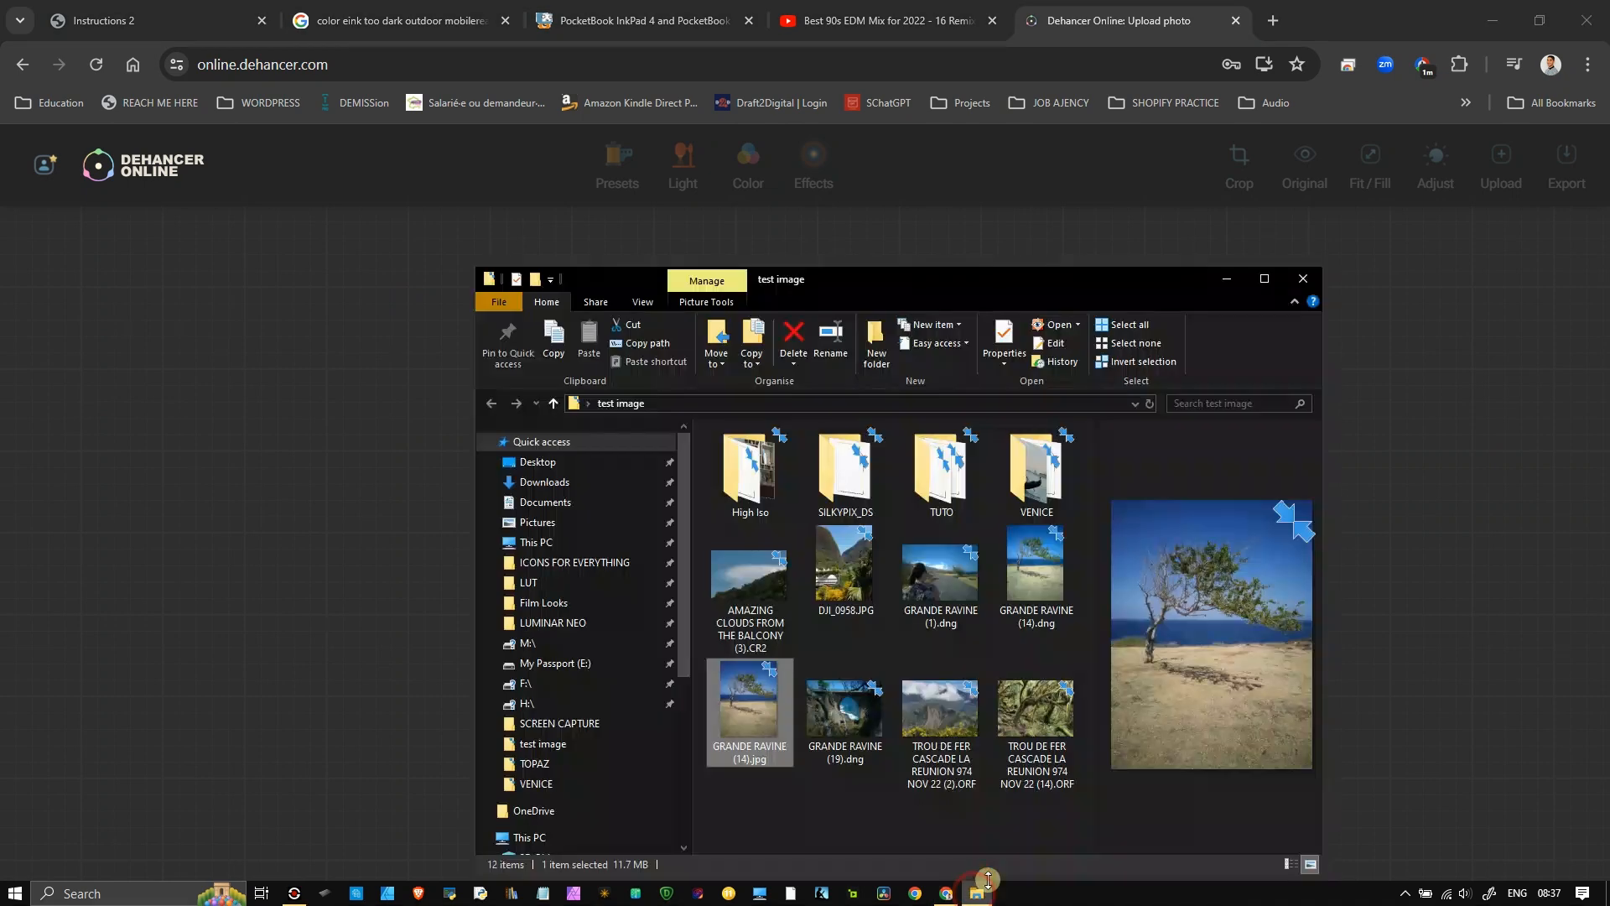
{"action": "left_click_drag", "start_coordinate": [1122, 282], "coordinate": [1572, 244]}
{"action": "left_click_drag", "start_coordinate": [1198, 674], "coordinate": [766, 549]}
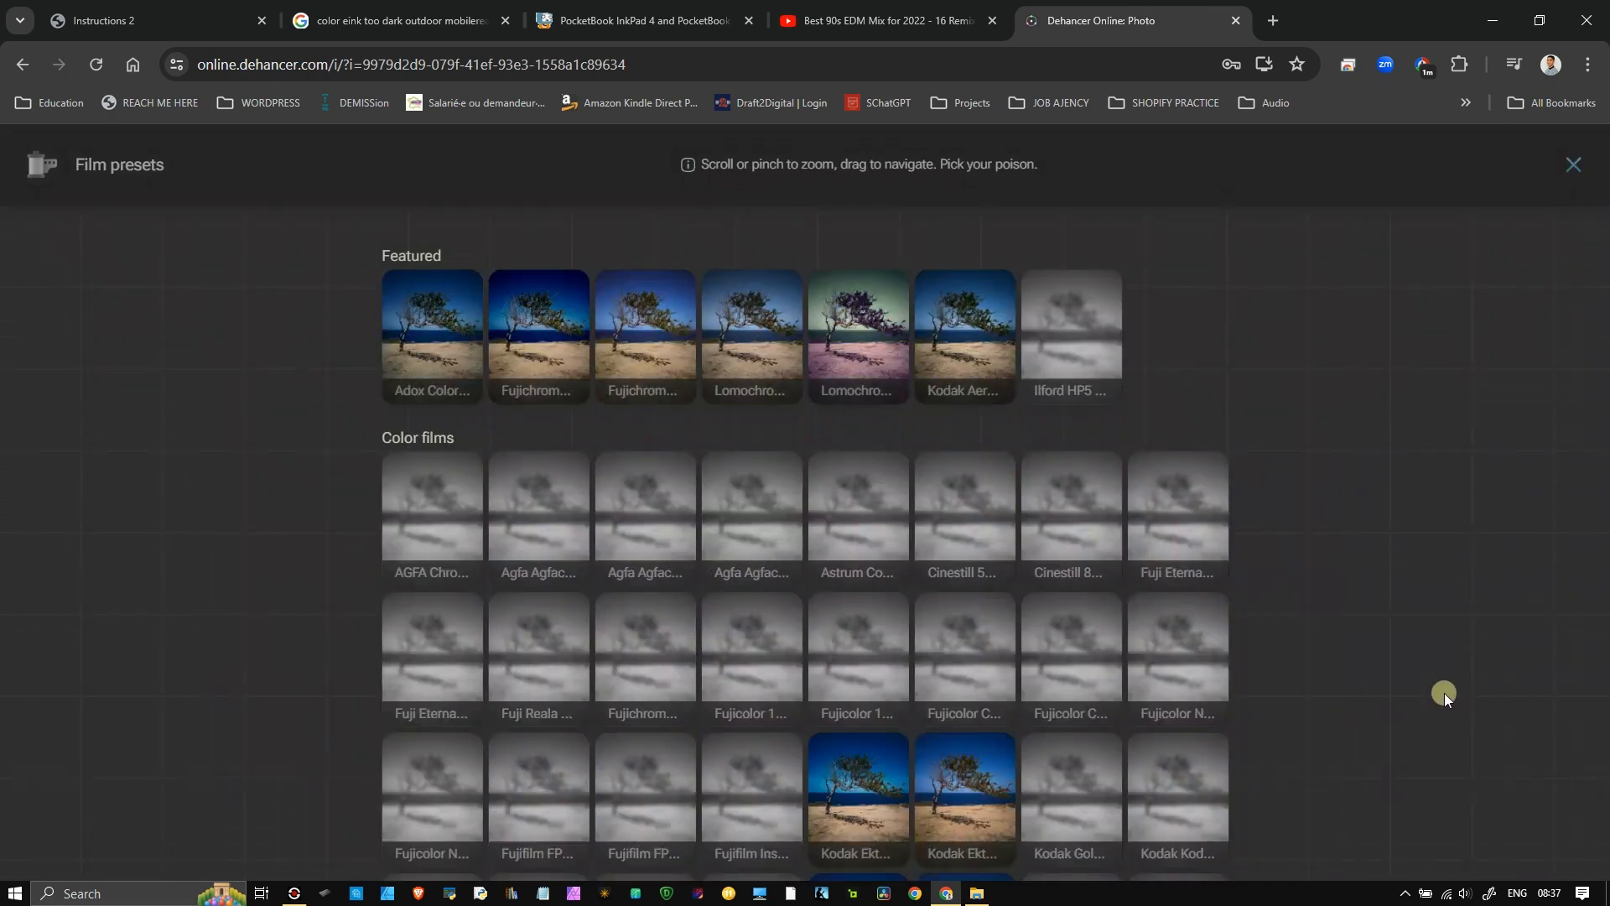
Browse the film presets, looking through the featured, color and black and white films previewed on the photo
{"action": "left_click_drag", "start_coordinate": [1449, 687], "coordinate": [1412, 304]}
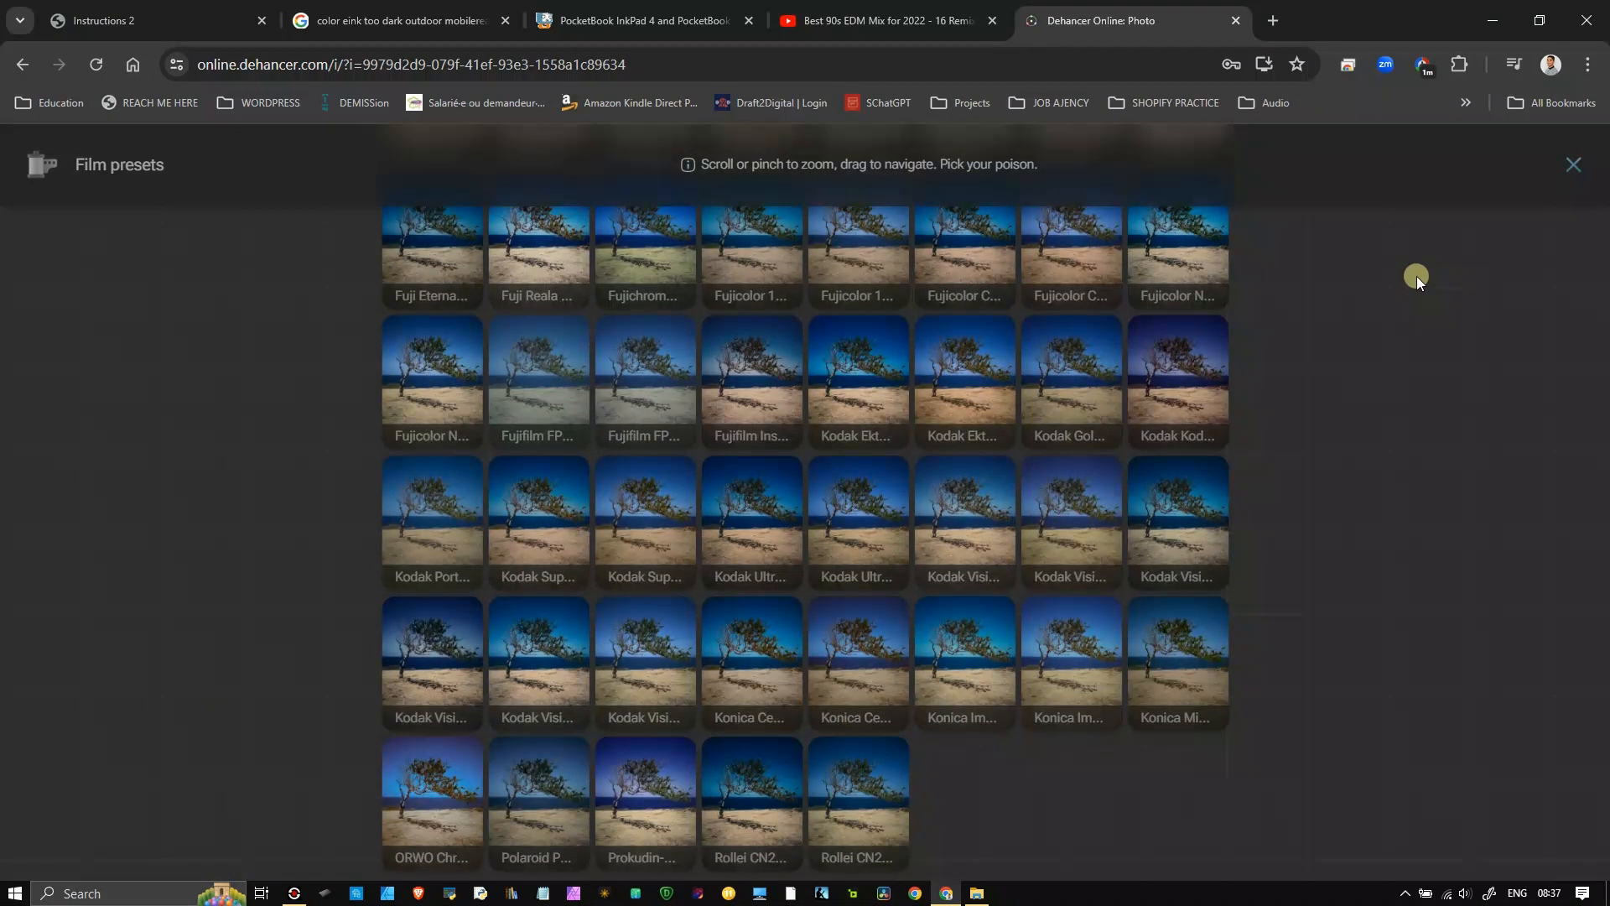
{"action": "left_click_drag", "start_coordinate": [1396, 370], "coordinate": [1370, 751]}
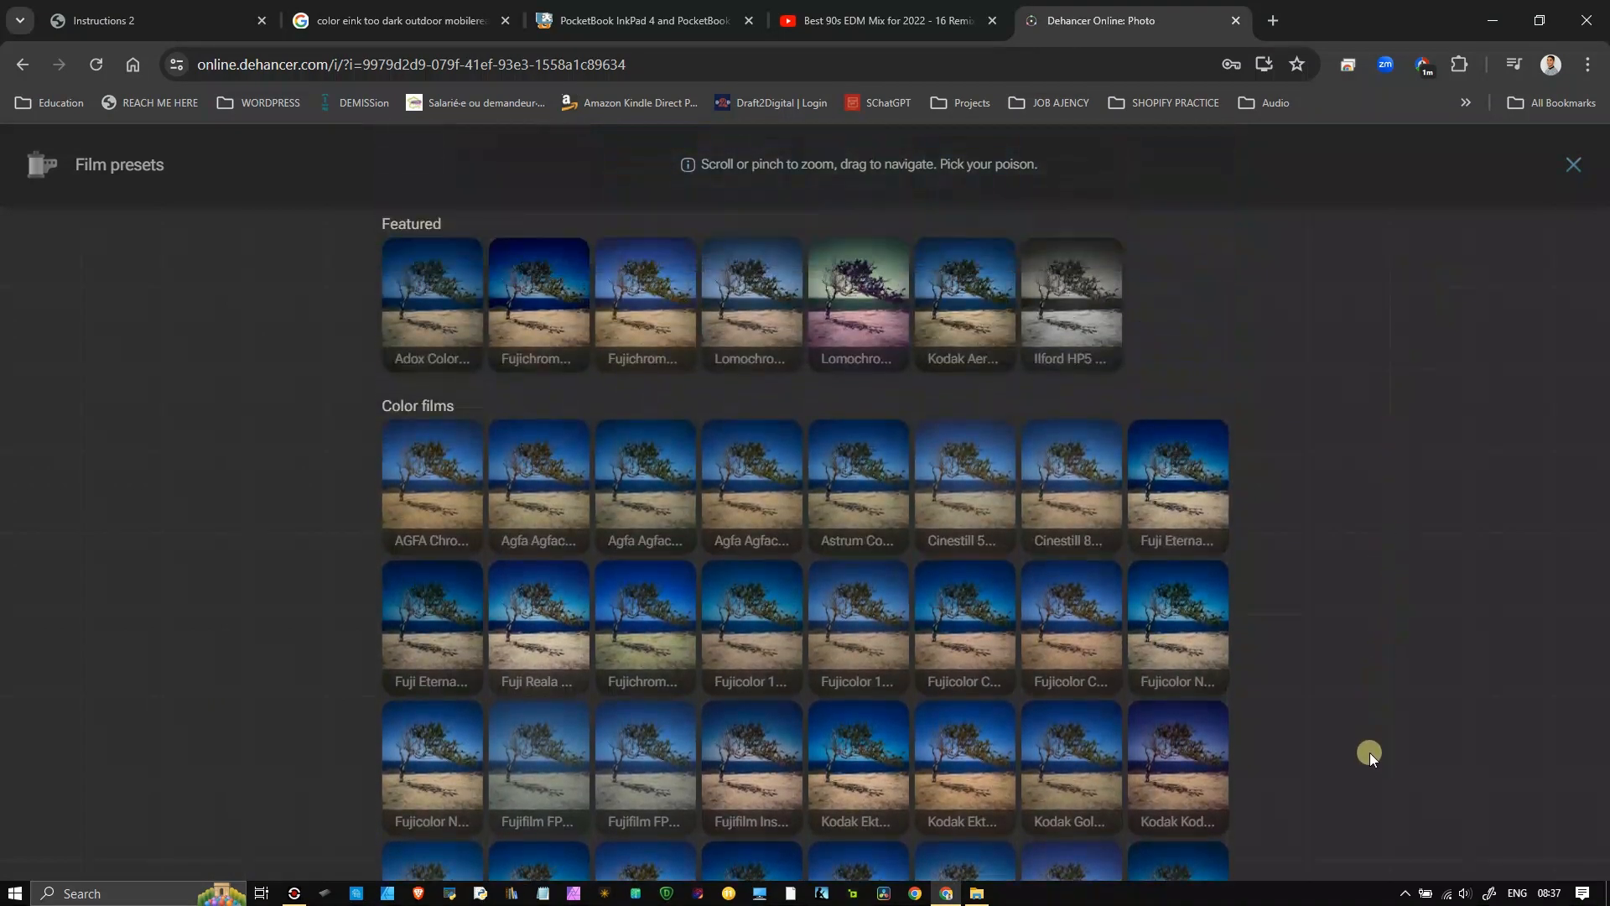
{"action": "left_click", "coordinate": [456, 561]}
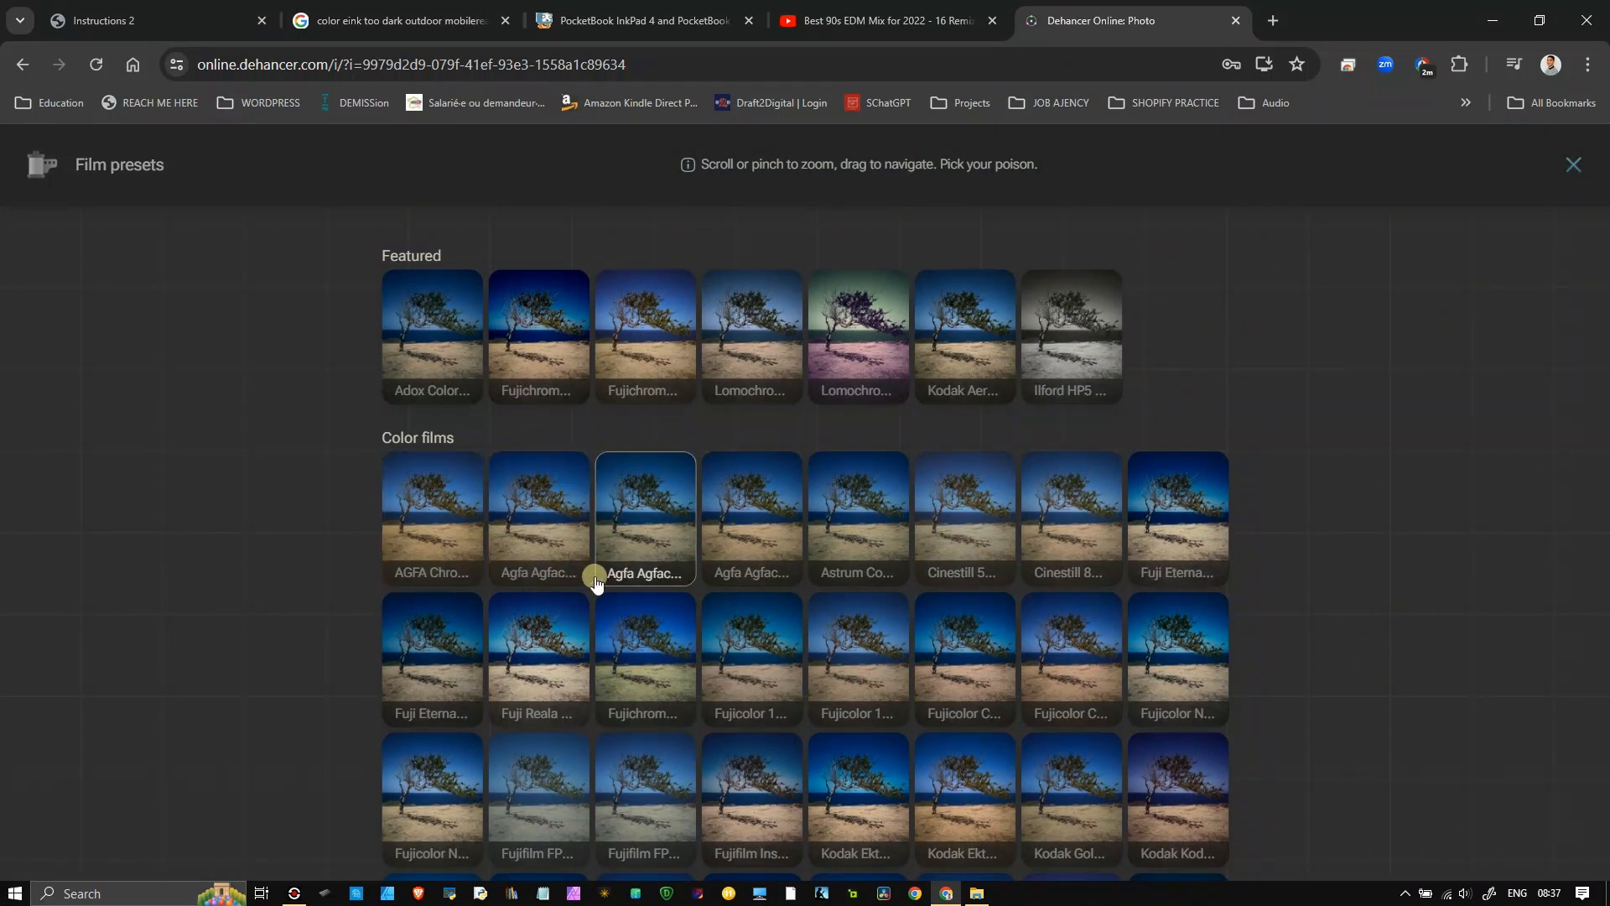
{"action": "left_click", "coordinate": [828, 604]}
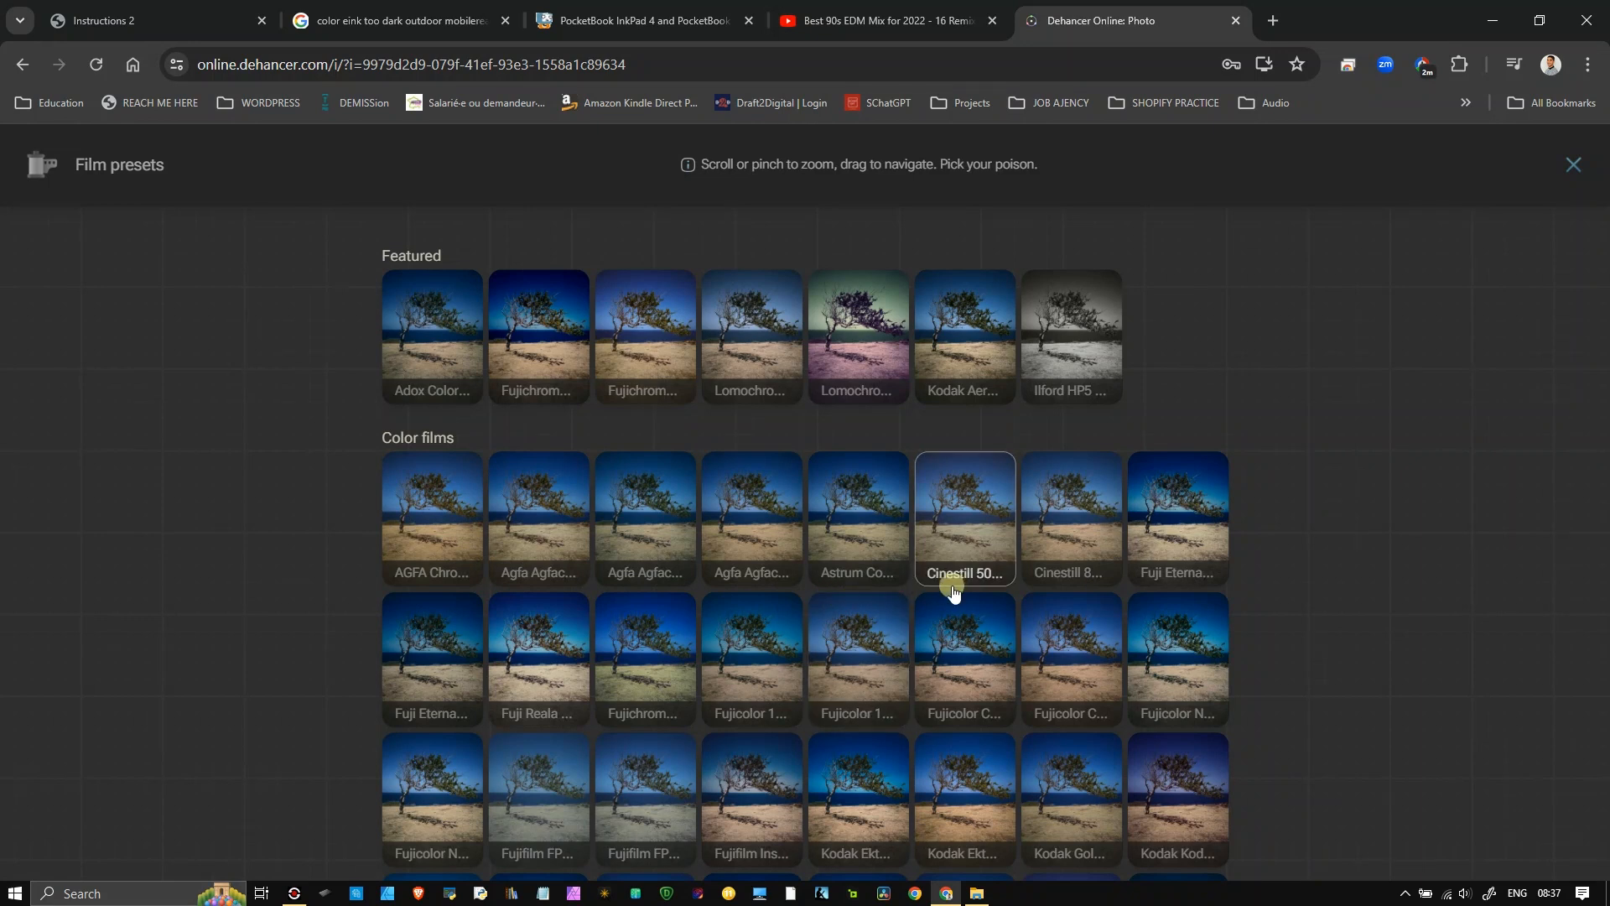
{"action": "left_click_drag", "start_coordinate": [1394, 667], "coordinate": [1482, 334]}
{"action": "left_click_drag", "start_coordinate": [1442, 501], "coordinate": [1455, 324]}
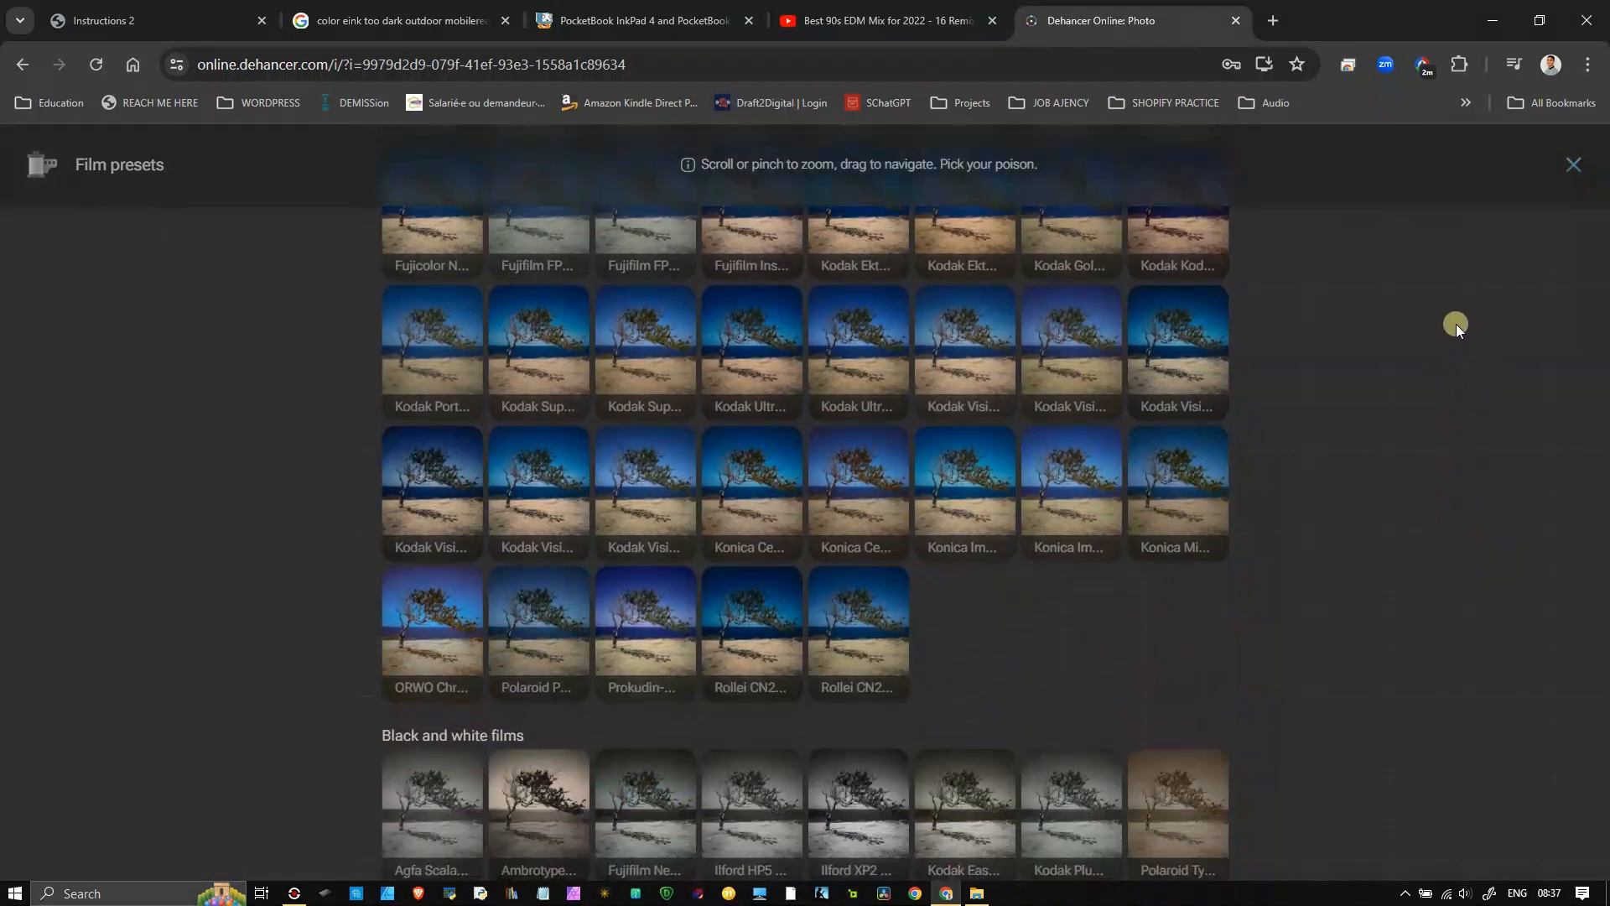
{"action": "left_click_drag", "start_coordinate": [1419, 470], "coordinate": [1430, 140]}
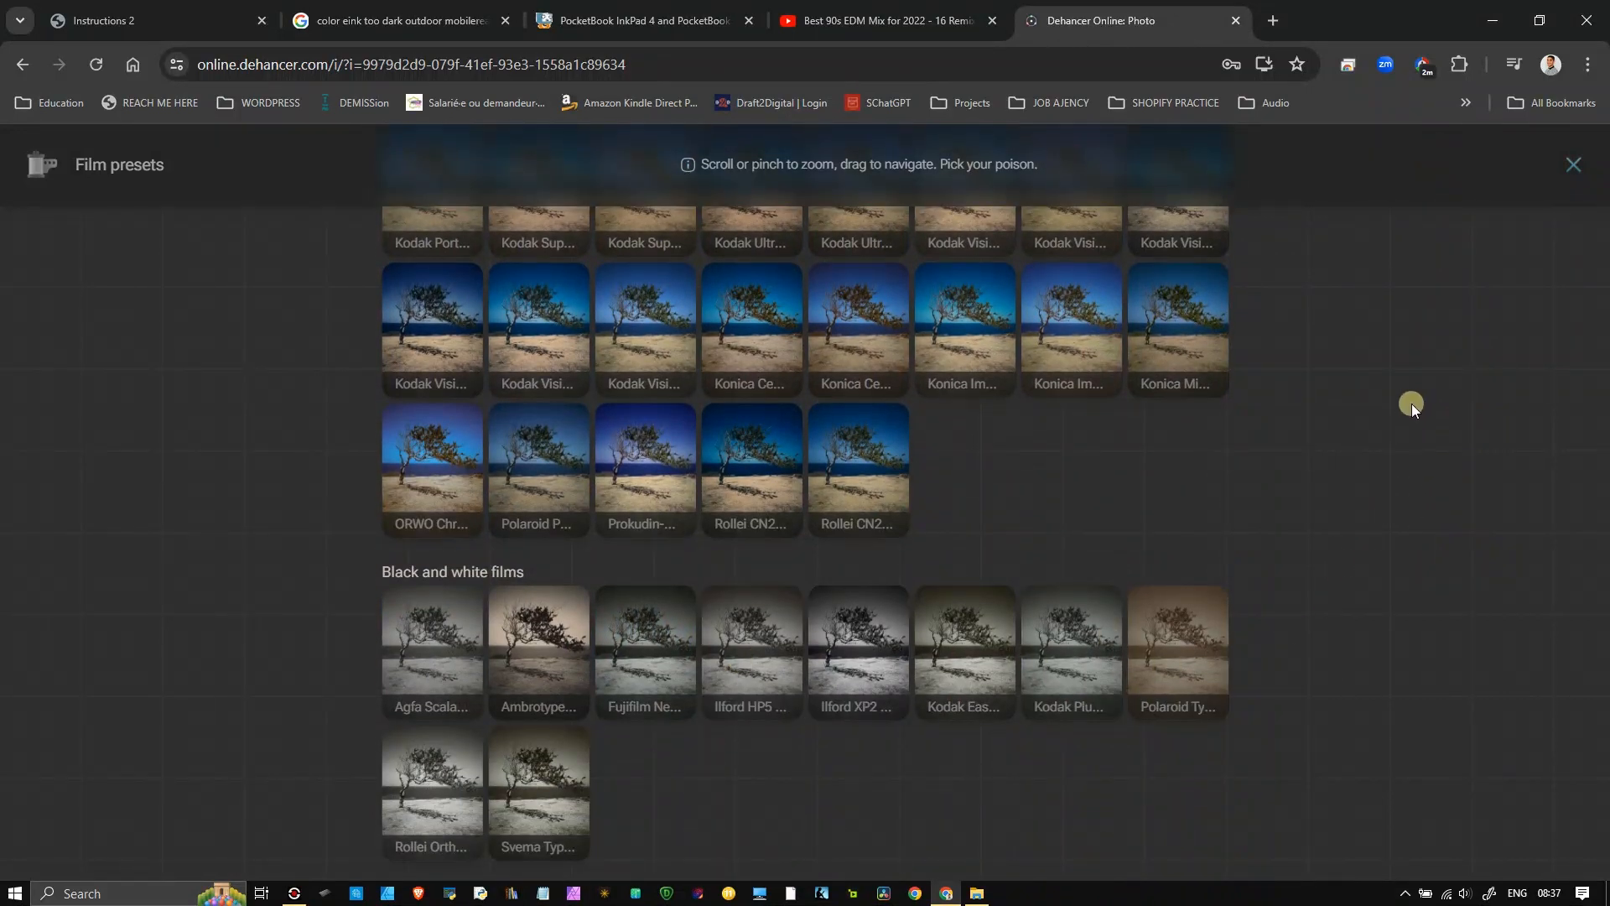
{"action": "left_click_drag", "start_coordinate": [1411, 418], "coordinate": [1402, 384]}
{"action": "left_click_drag", "start_coordinate": [1300, 451], "coordinate": [1280, 735]}
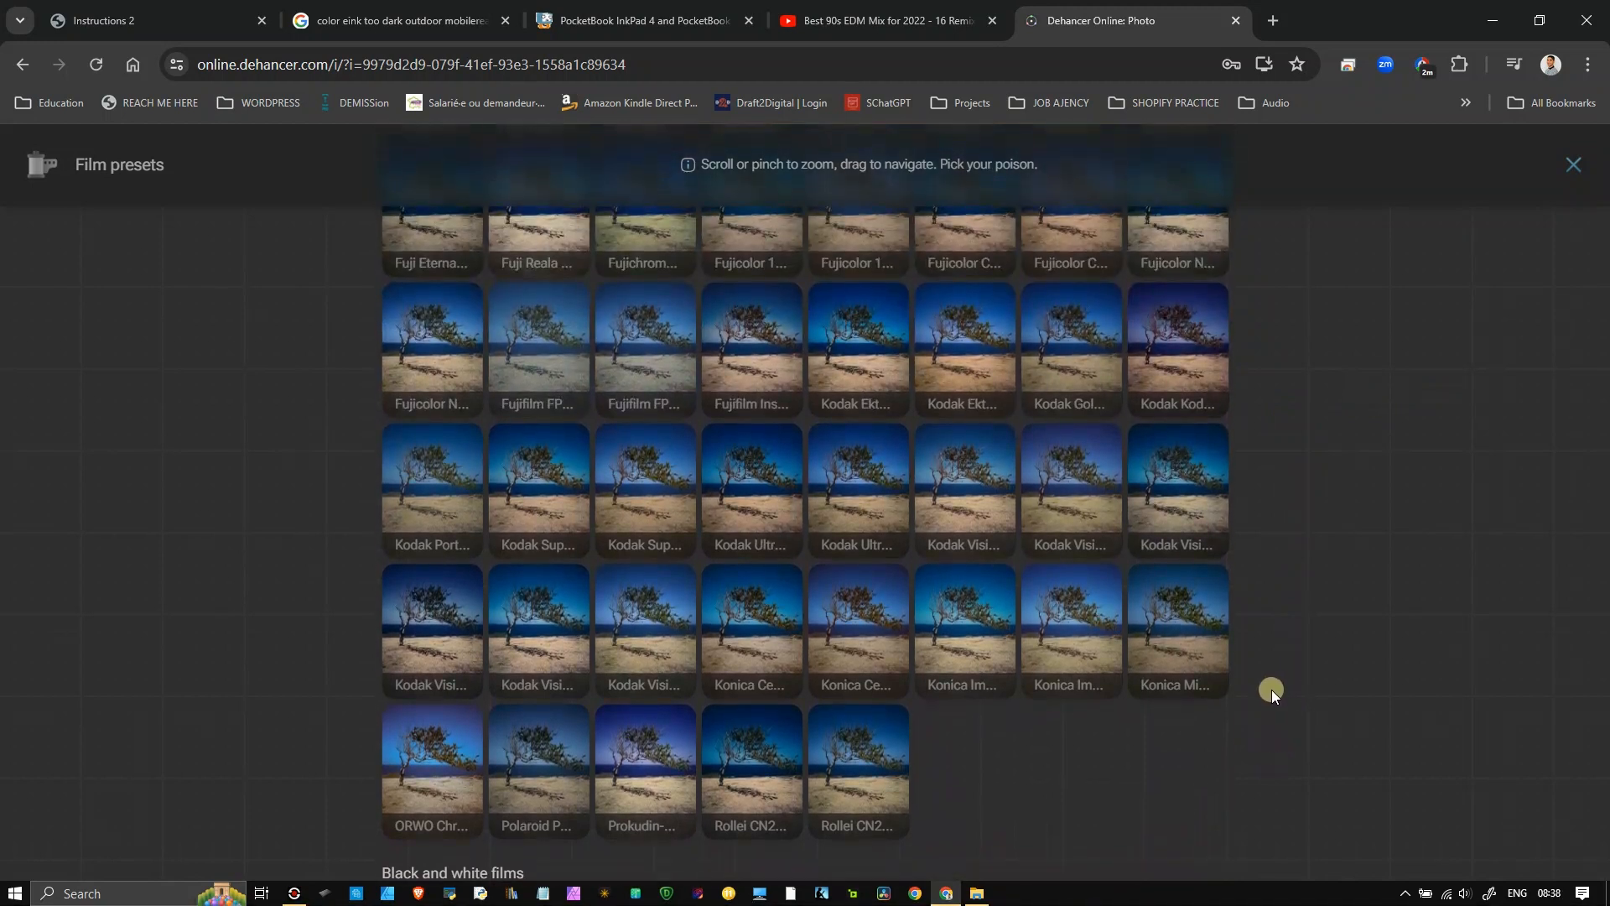
{"action": "left_click_drag", "start_coordinate": [1307, 553], "coordinate": [1295, 743]}
{"action": "left_click_drag", "start_coordinate": [1305, 540], "coordinate": [1285, 773]}
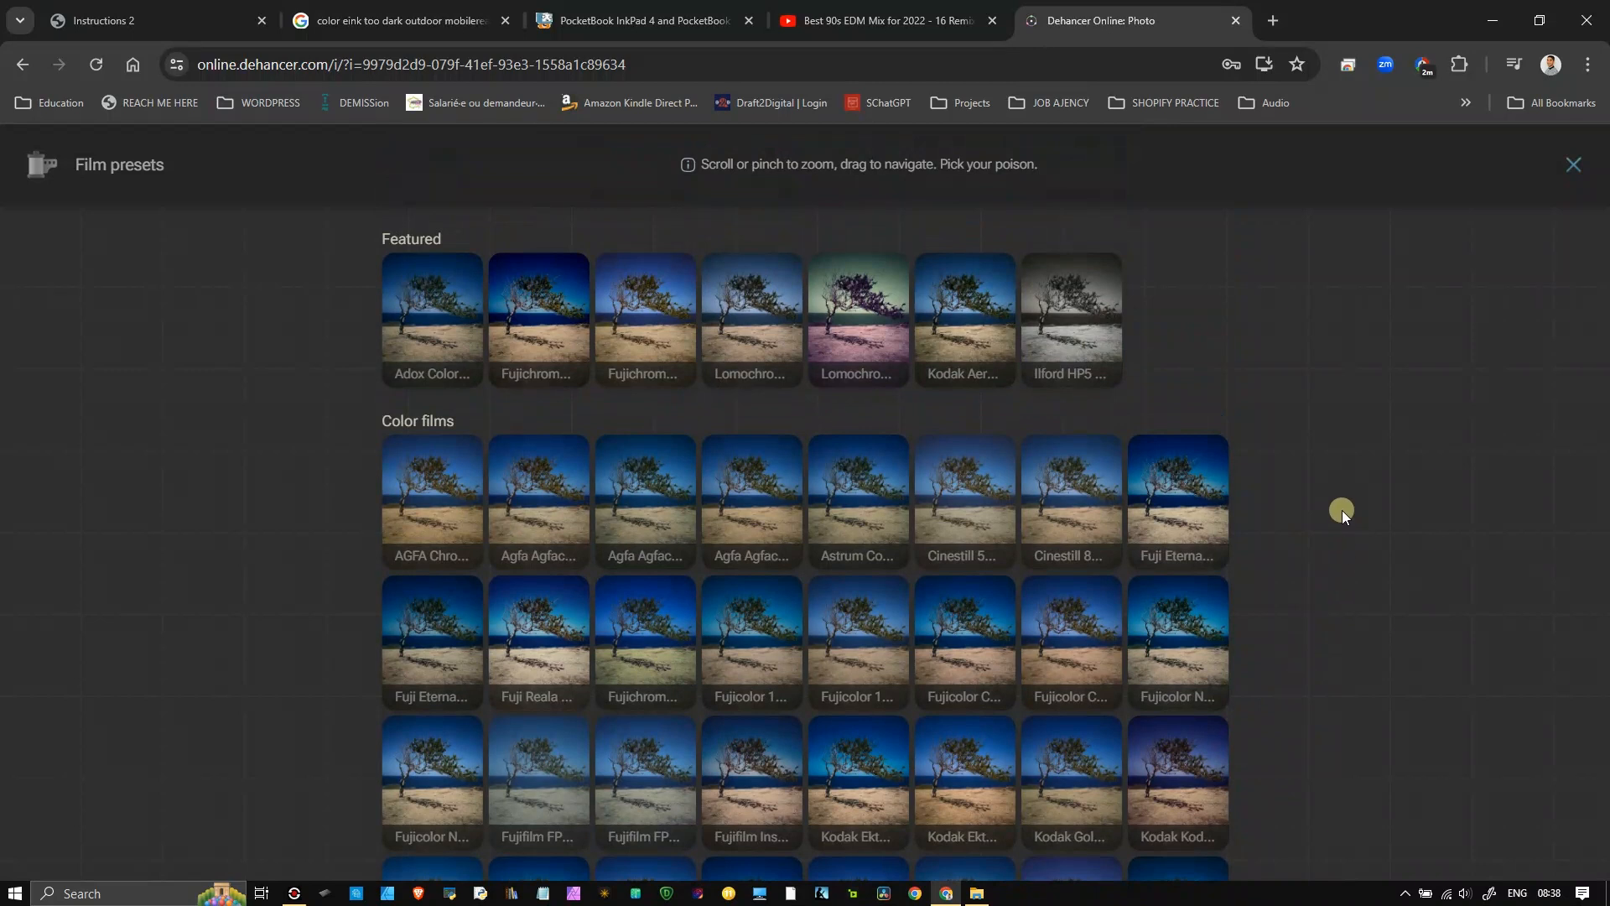
{"action": "left_click_drag", "start_coordinate": [1341, 510], "coordinate": [1350, 622]}
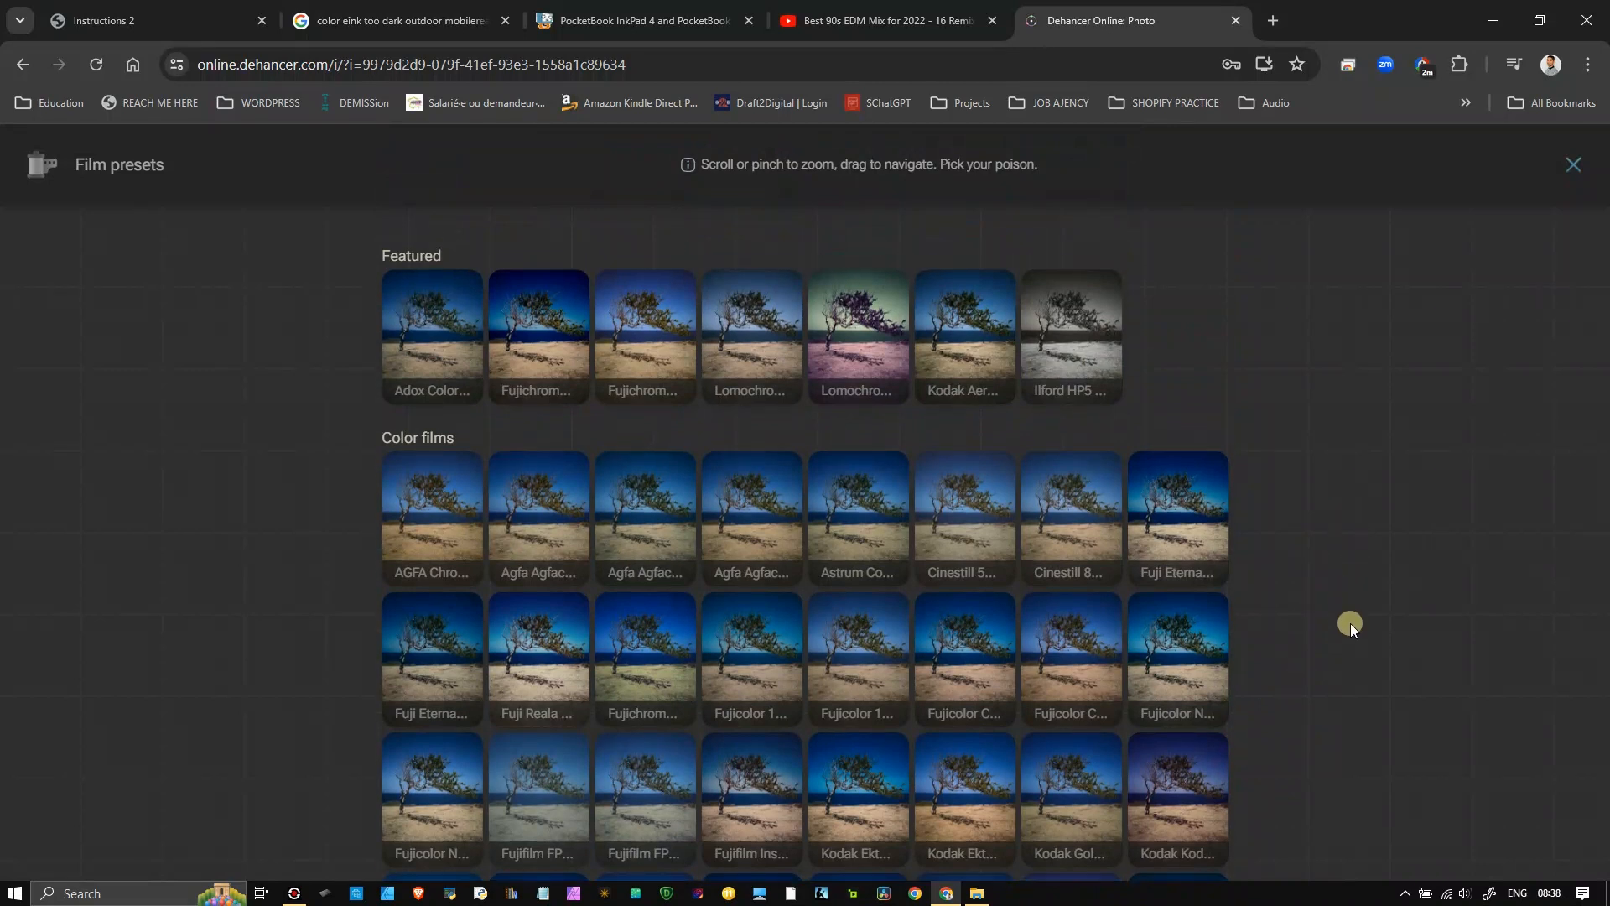
Apply the featured Lomochrome Purple XR 100-400 preset and compare the result with the original photo
{"action": "left_click", "coordinate": [864, 327]}
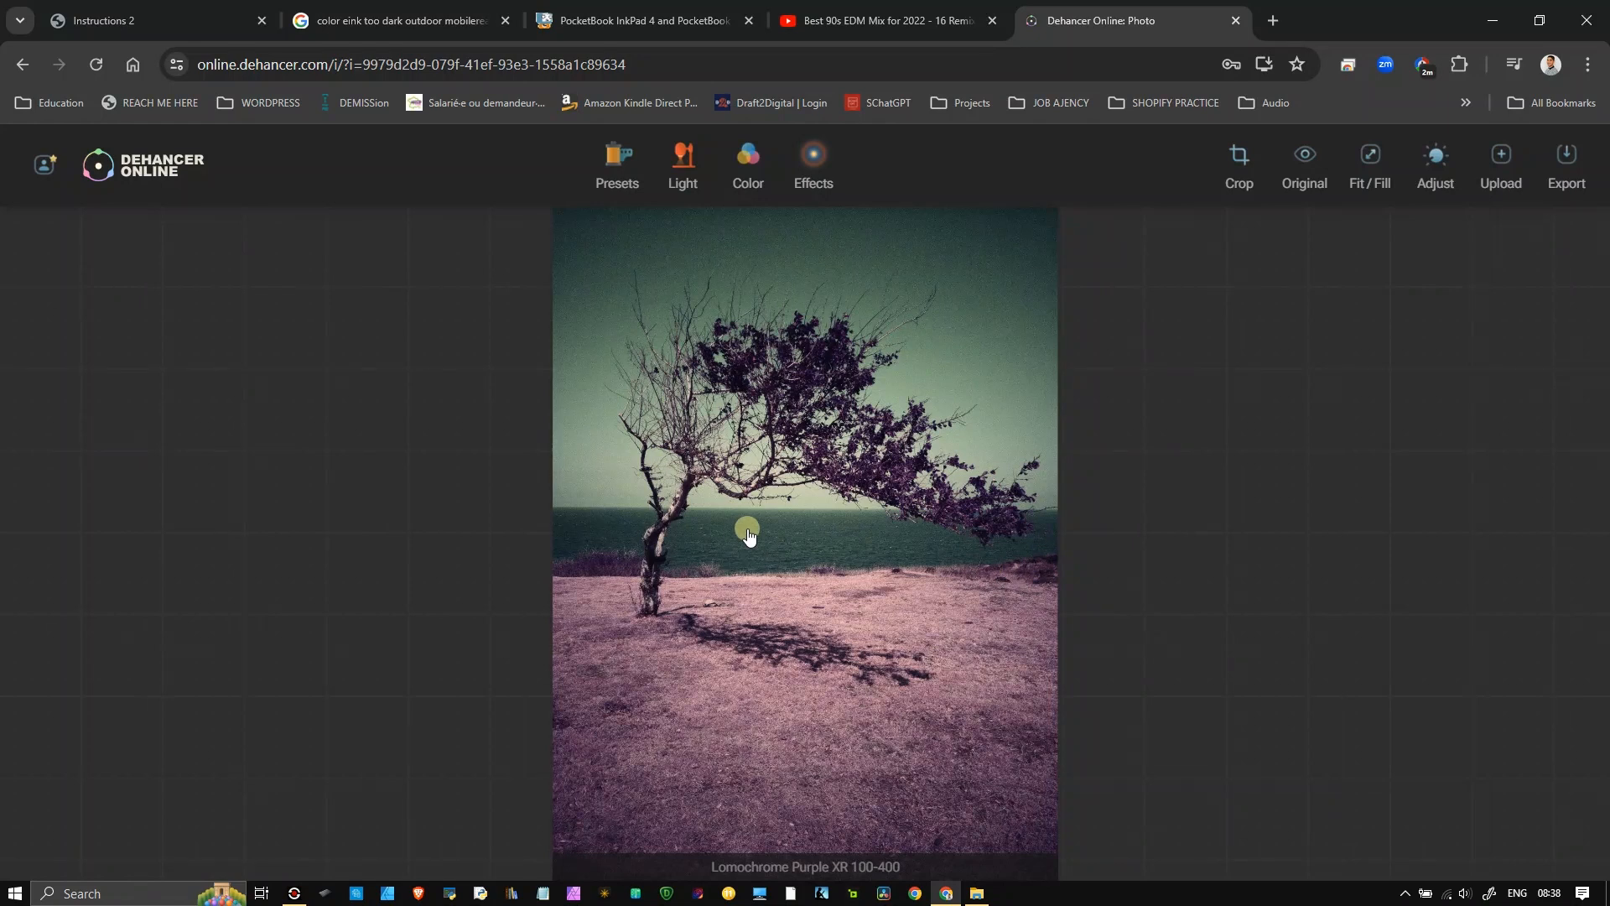
{"action": "left_click", "coordinate": [1310, 156]}
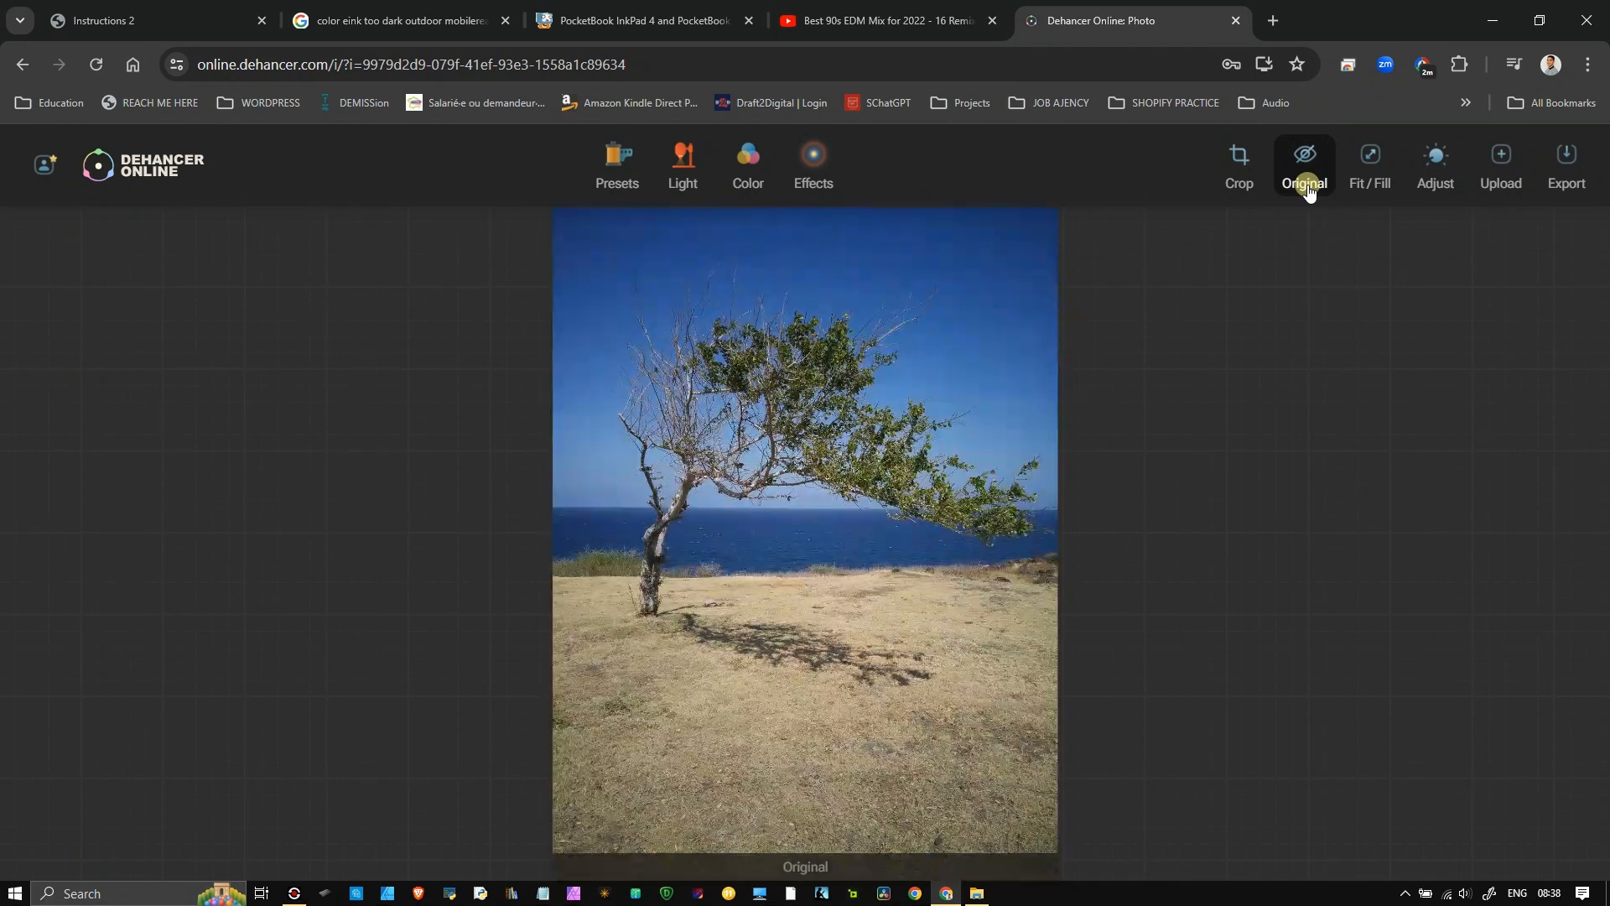
{"action": "left_click", "coordinate": [1313, 172]}
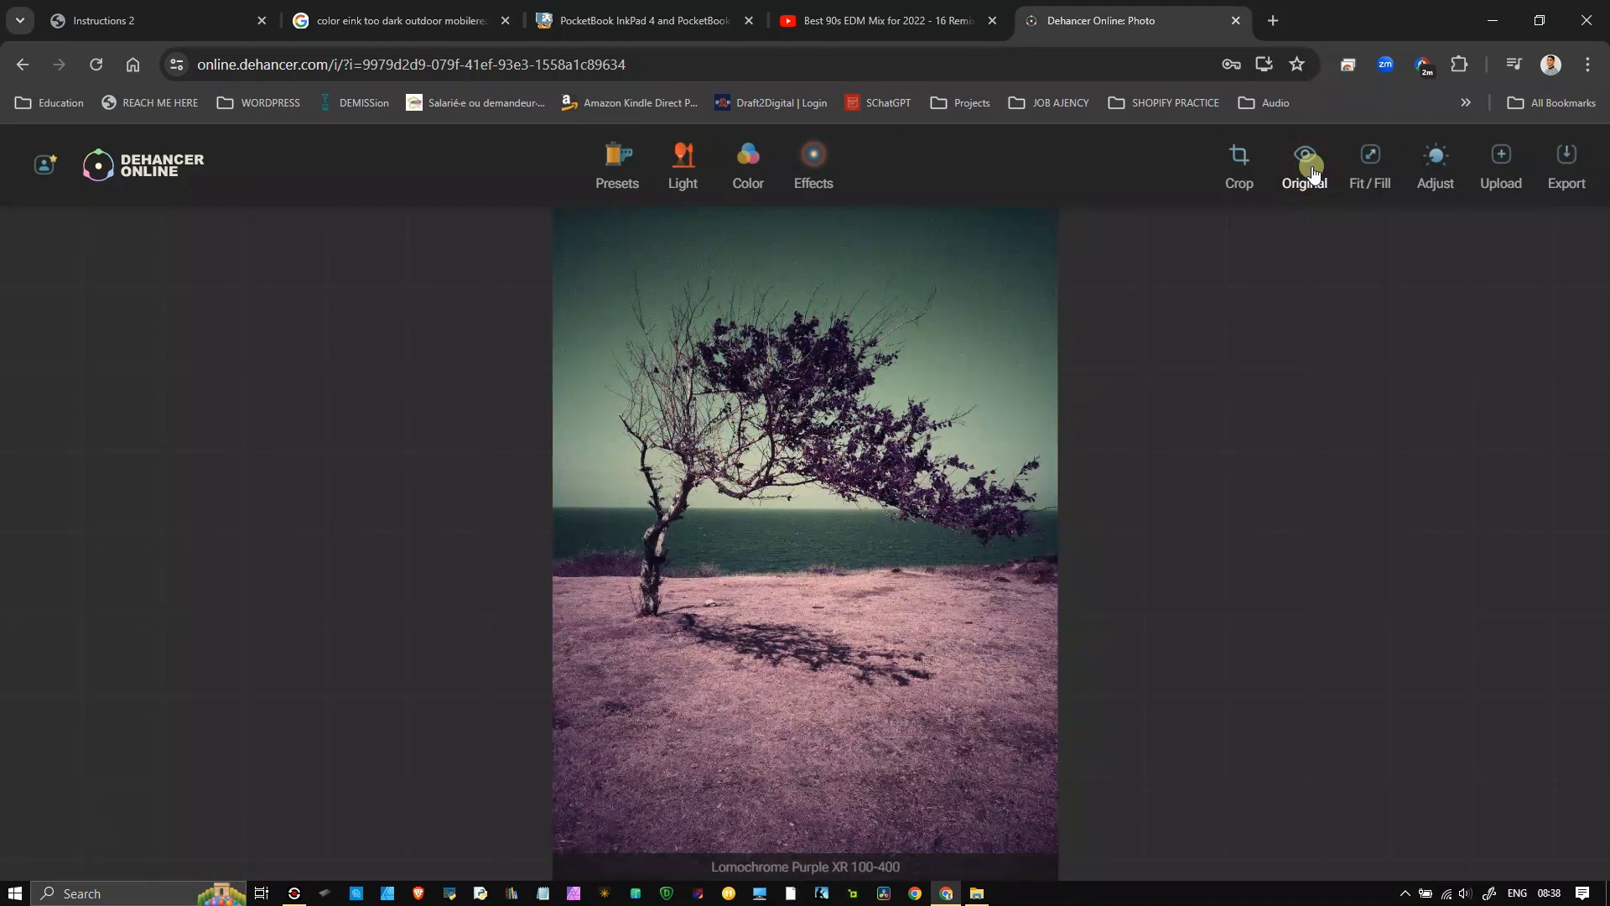
{"action": "left_click", "coordinate": [1314, 173]}
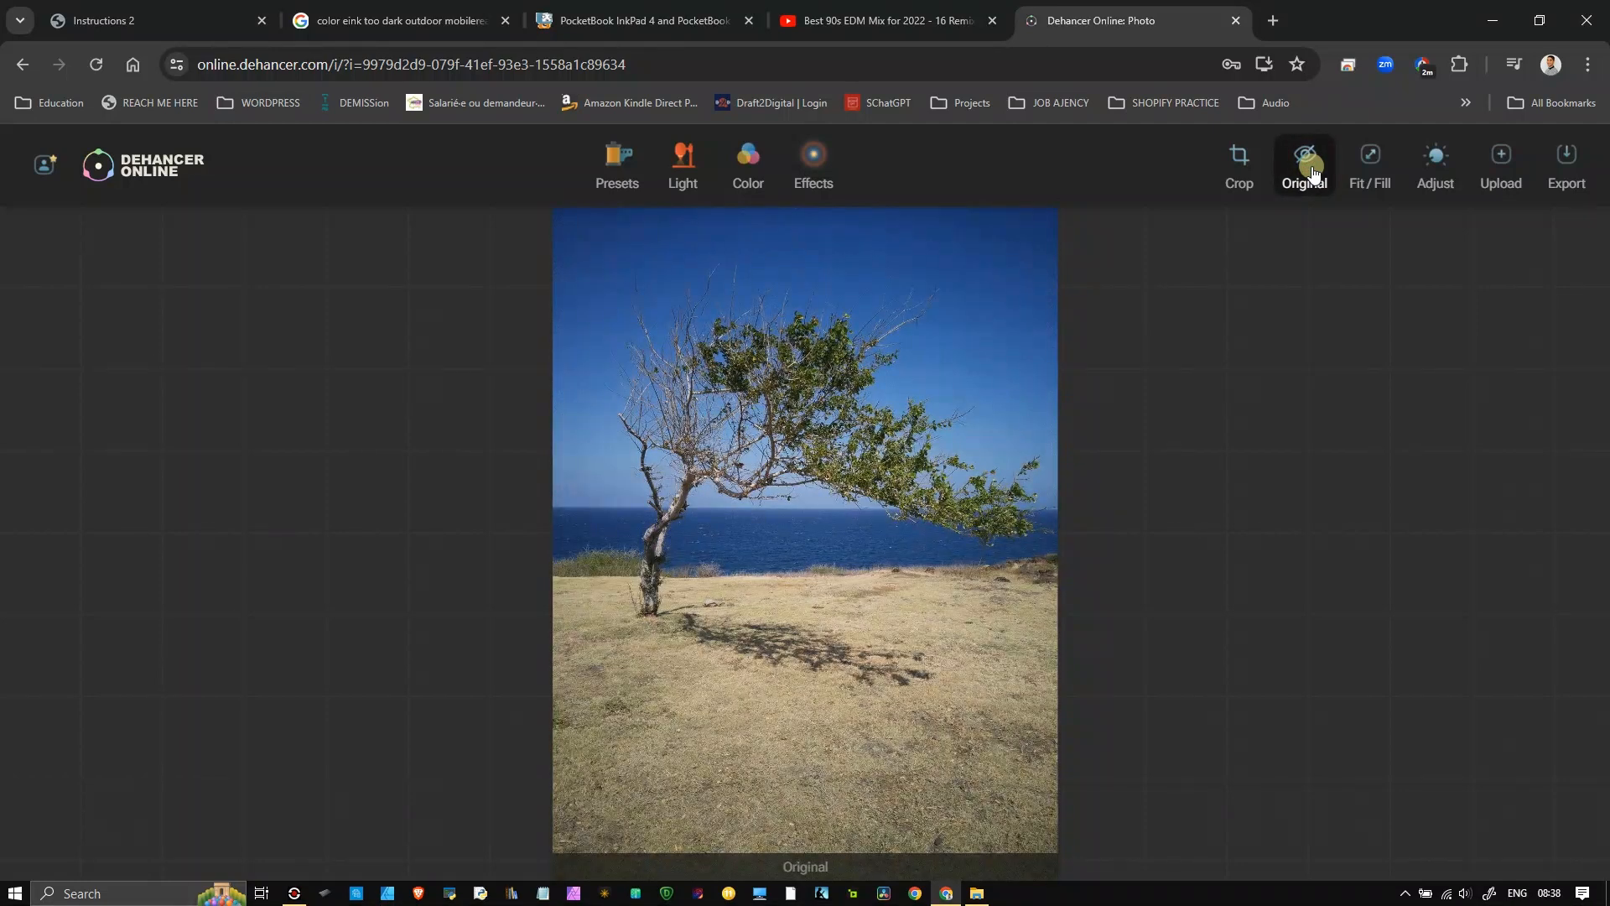
{"action": "left_click", "coordinate": [1314, 173]}
{"action": "left_click", "coordinate": [1314, 173]}
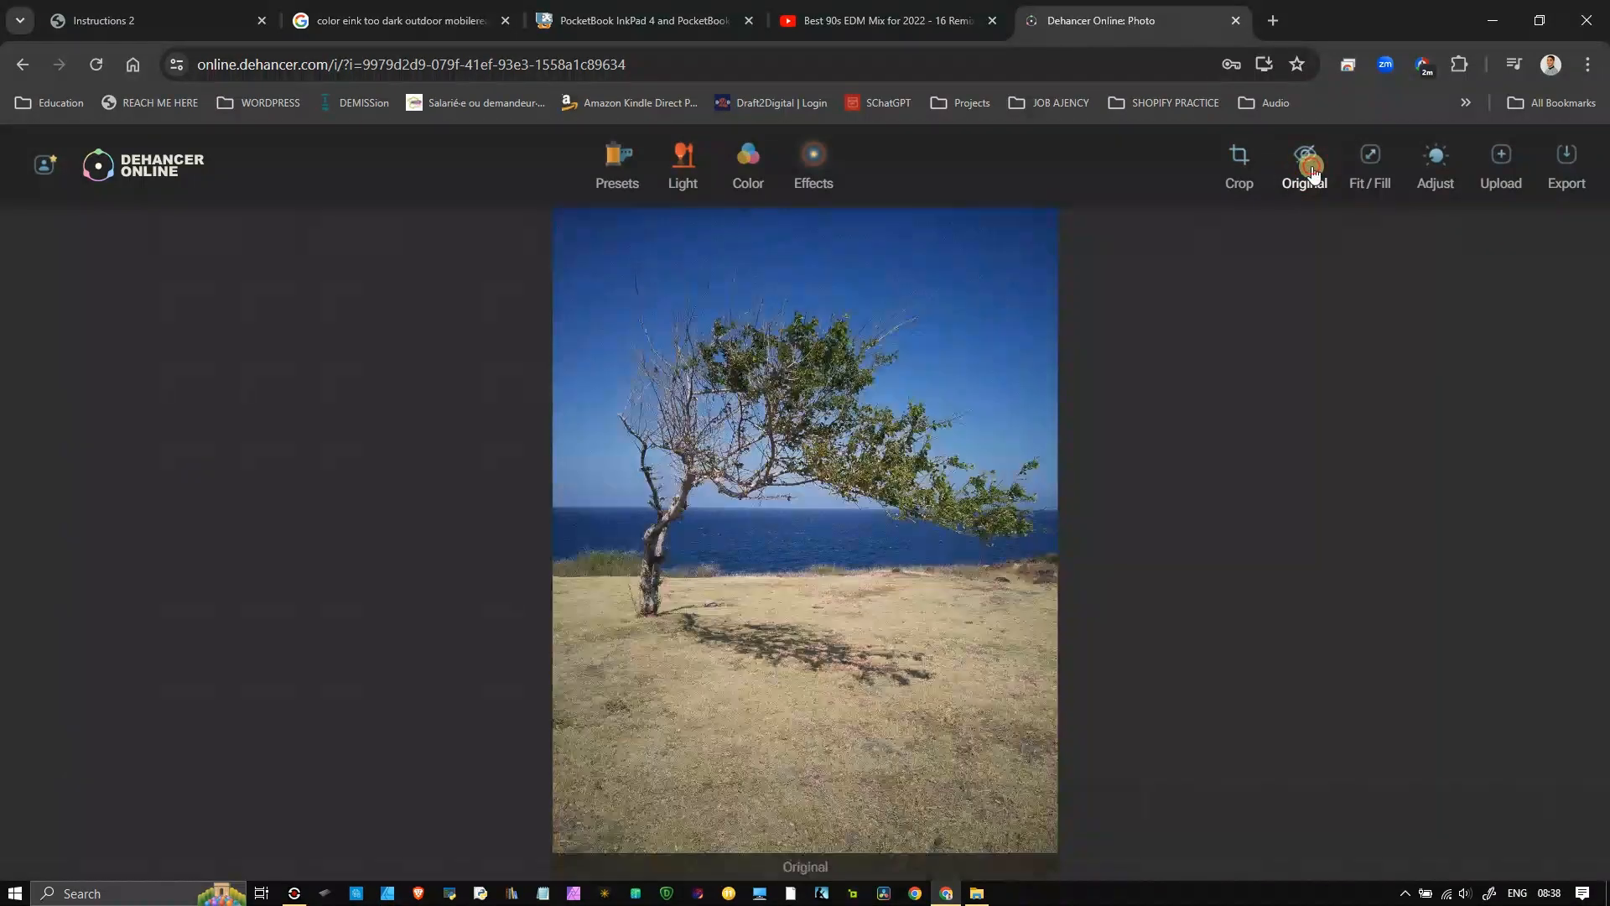
Start cropping the photo and try flipping it horizontally and vertically, reverting each flip
{"action": "left_click", "coordinate": [1240, 161]}
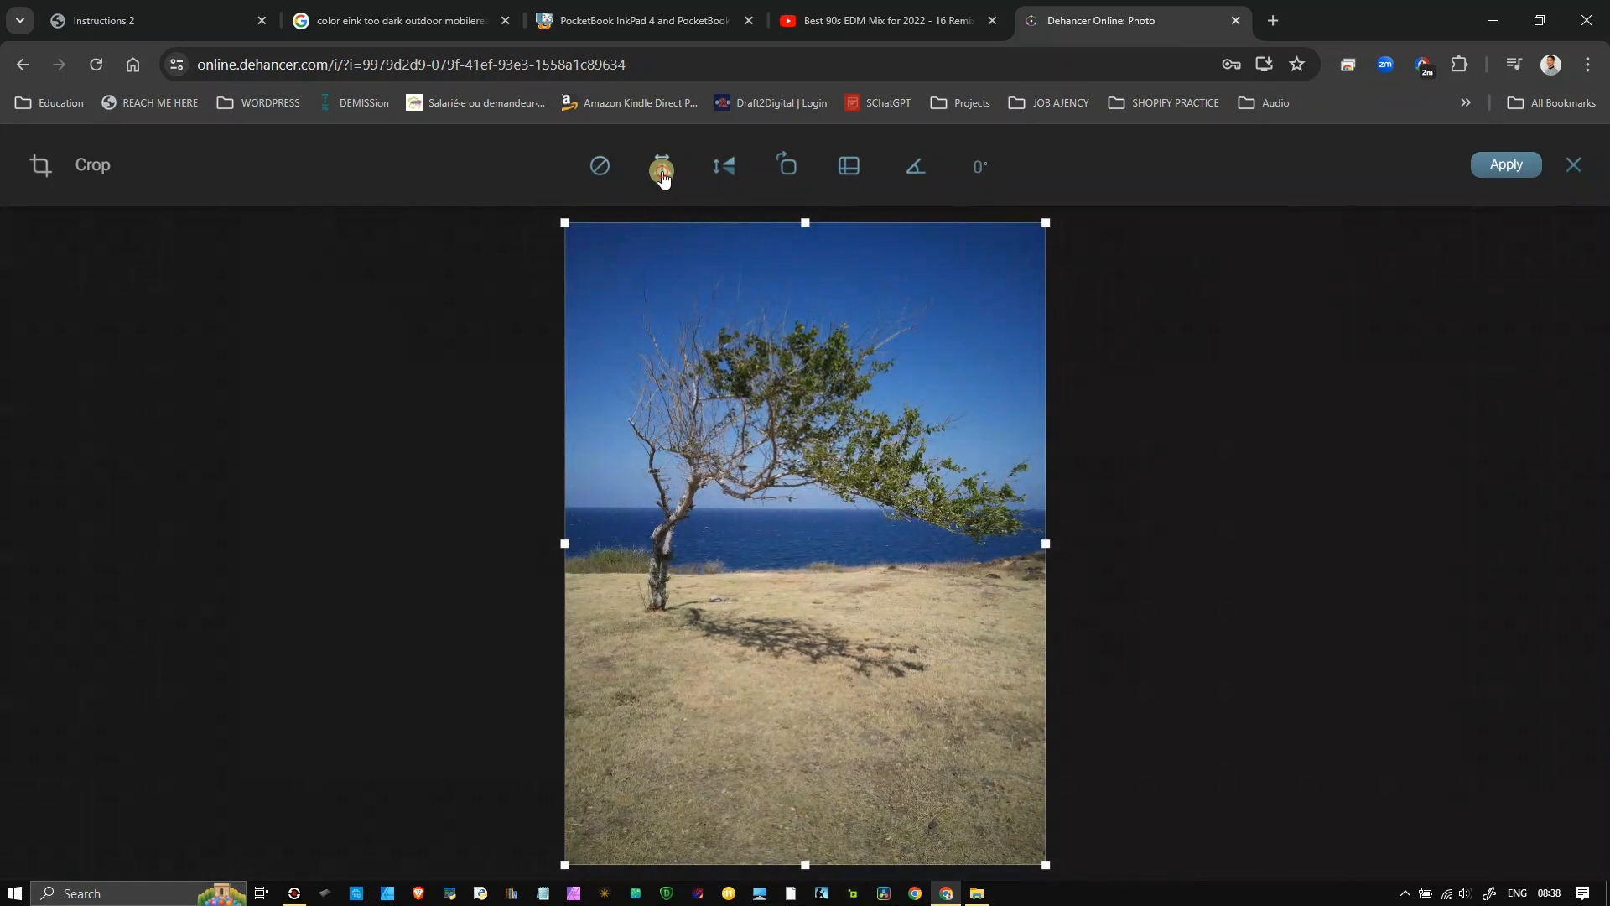
{"action": "left_click", "coordinate": [662, 172]}
{"action": "left_click", "coordinate": [662, 172]}
{"action": "left_click", "coordinate": [723, 170]}
{"action": "left_click", "coordinate": [722, 172]}
Rotate the photo through a full 360° turn in 90° increments
{"action": "left_click", "coordinate": [787, 172]}
{"action": "left_click", "coordinate": [787, 172]}
{"action": "left_click", "coordinate": [786, 172]}
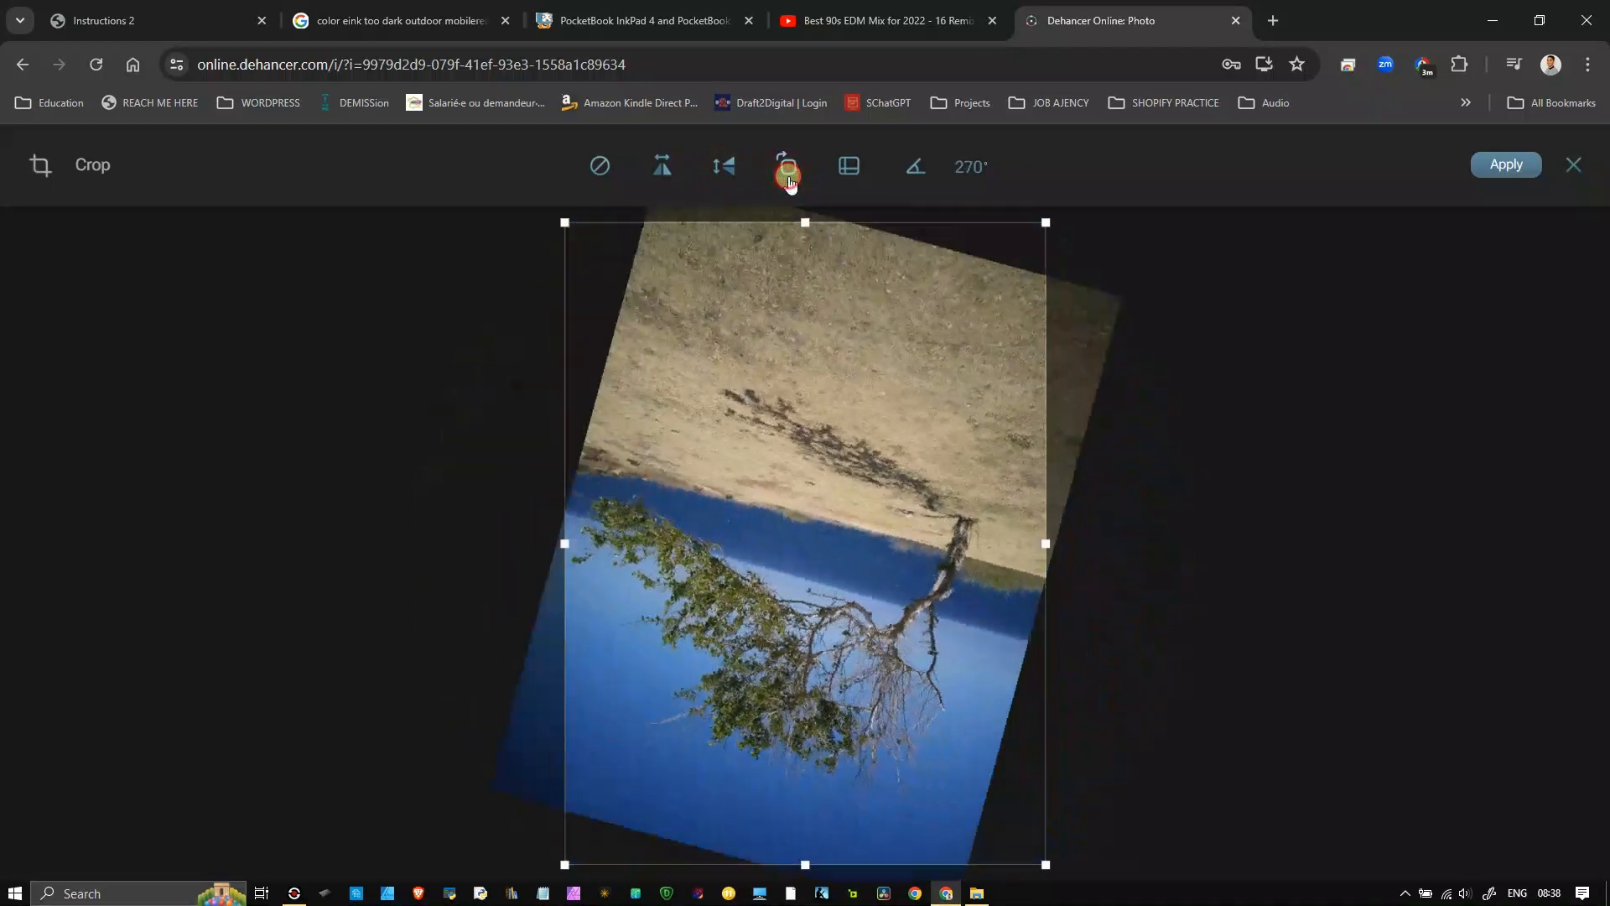
{"action": "left_click", "coordinate": [786, 172]}
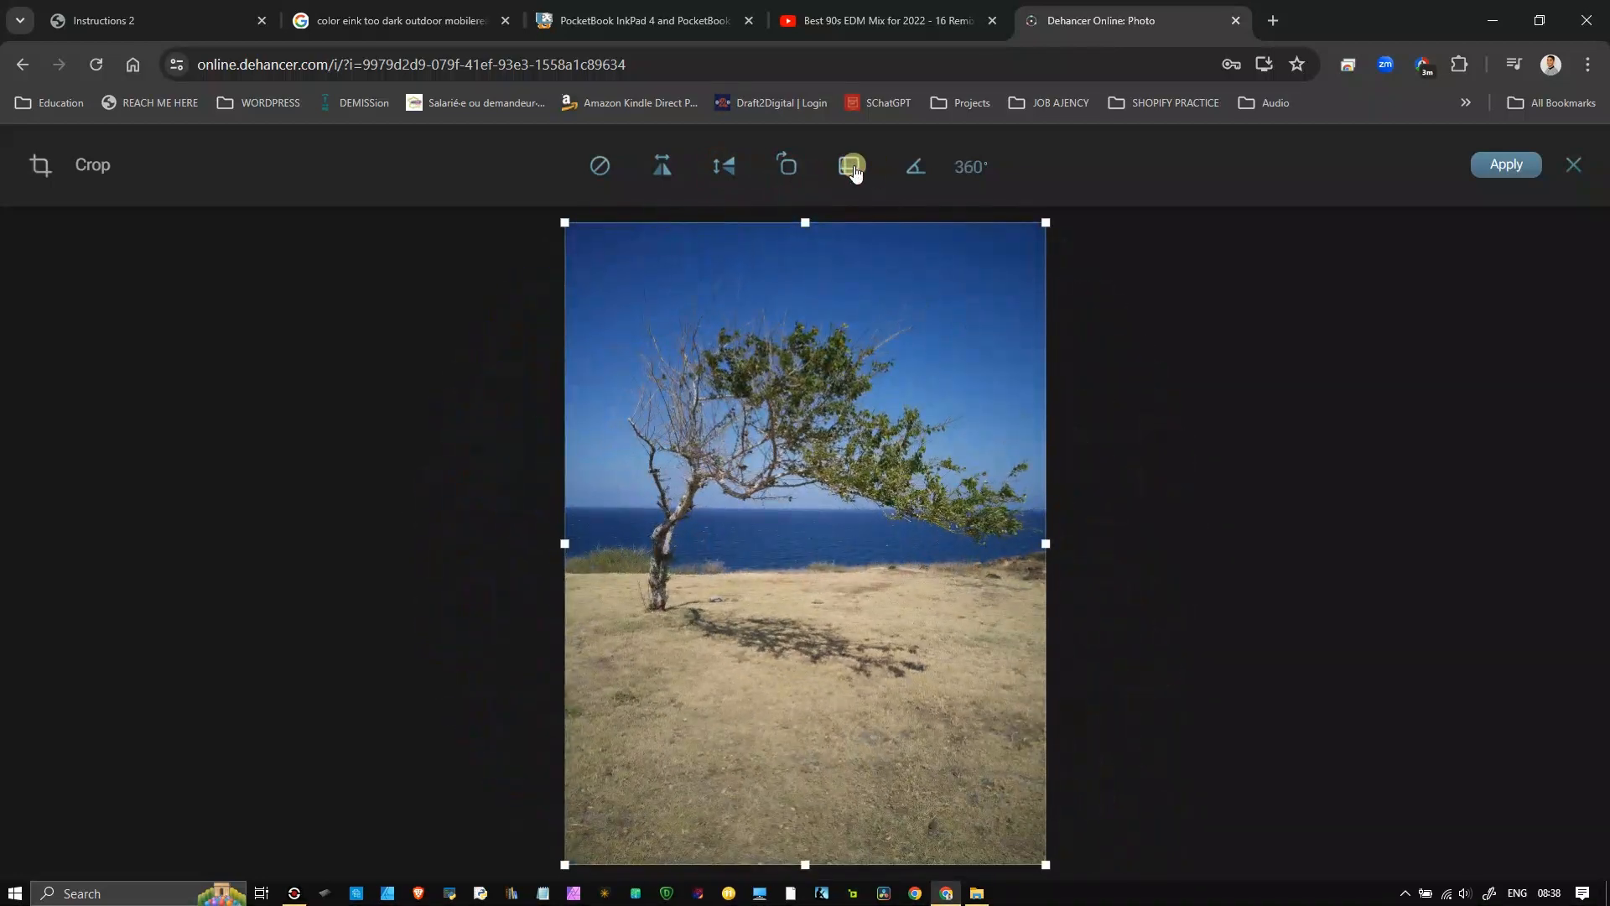
Show the crop ratio choices, flip the photo horizontally and apply the change
{"action": "left_click", "coordinate": [849, 167]}
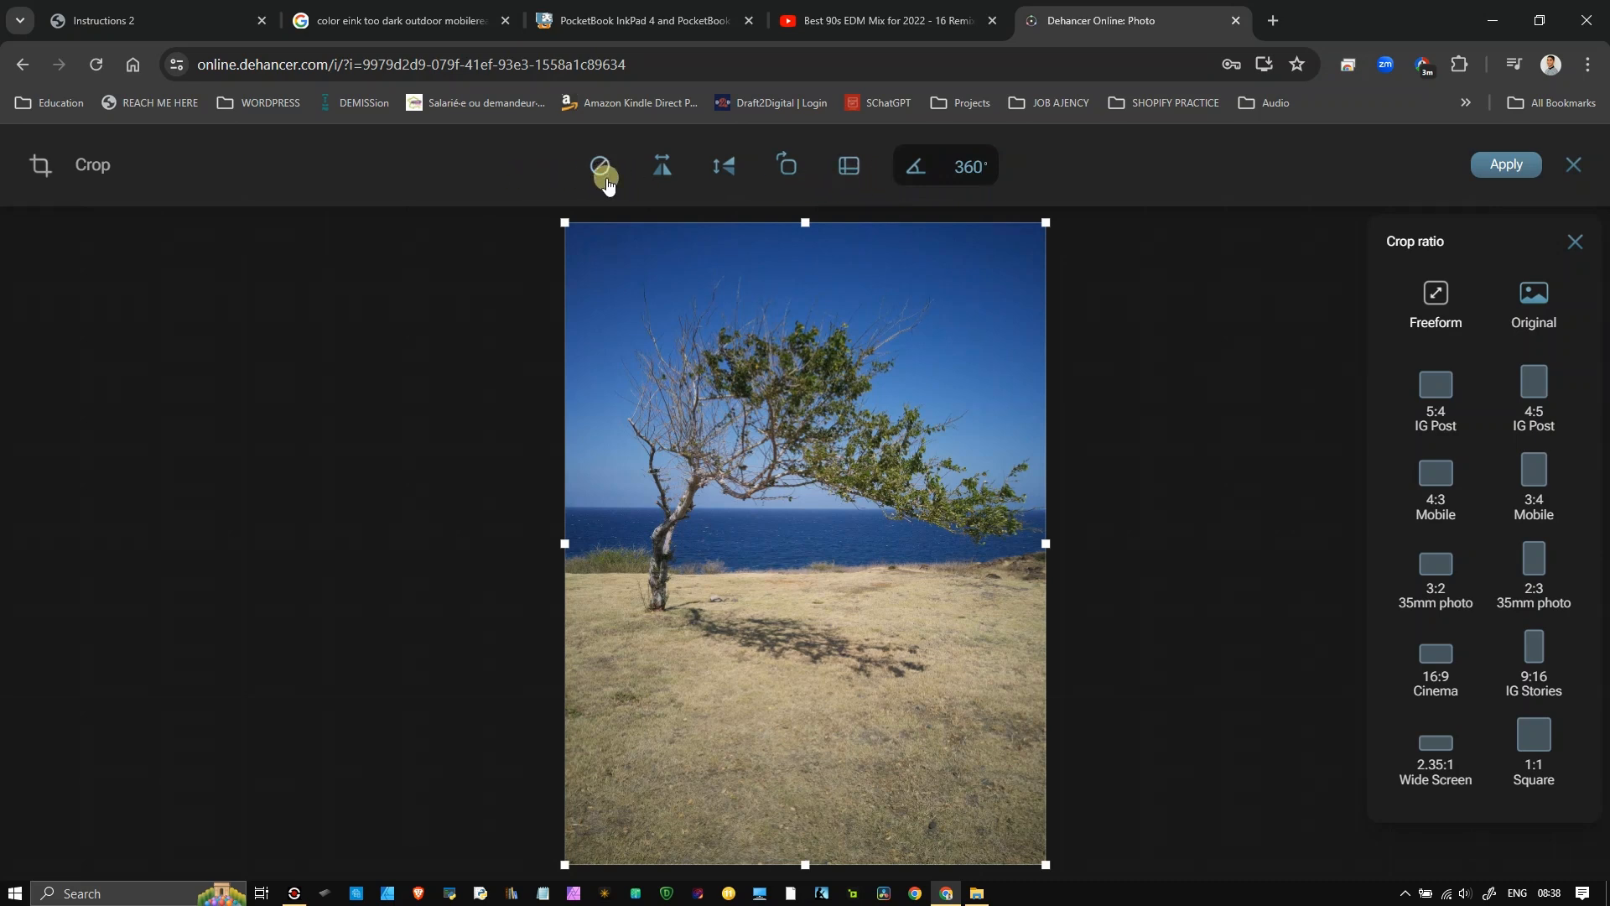
{"action": "left_click", "coordinate": [667, 175]}
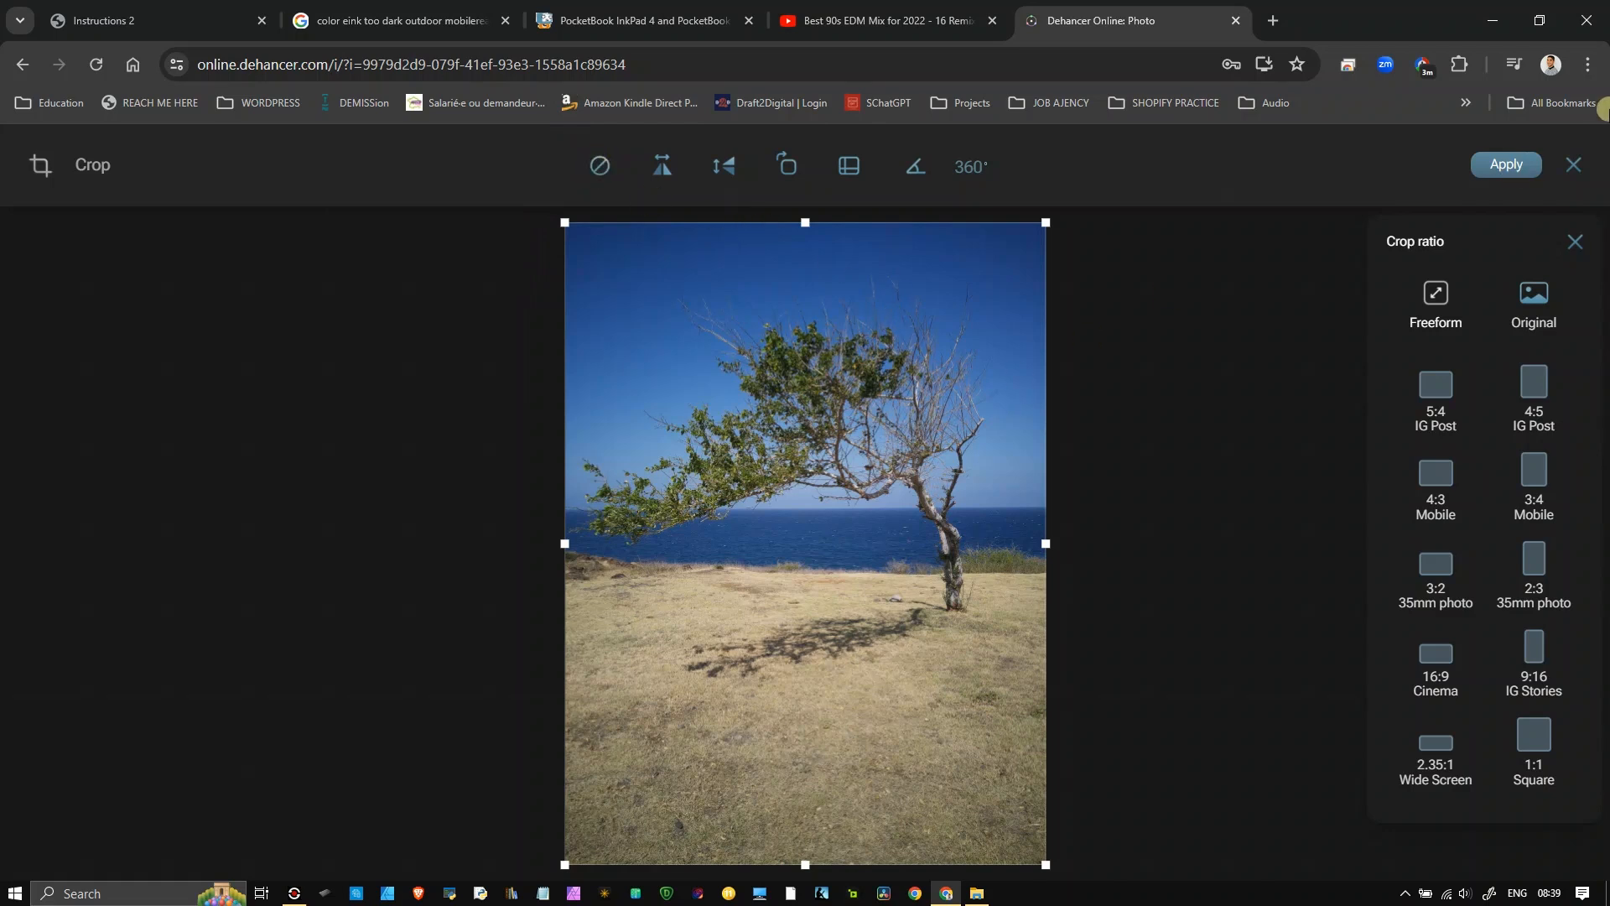
{"action": "left_click", "coordinate": [1505, 166]}
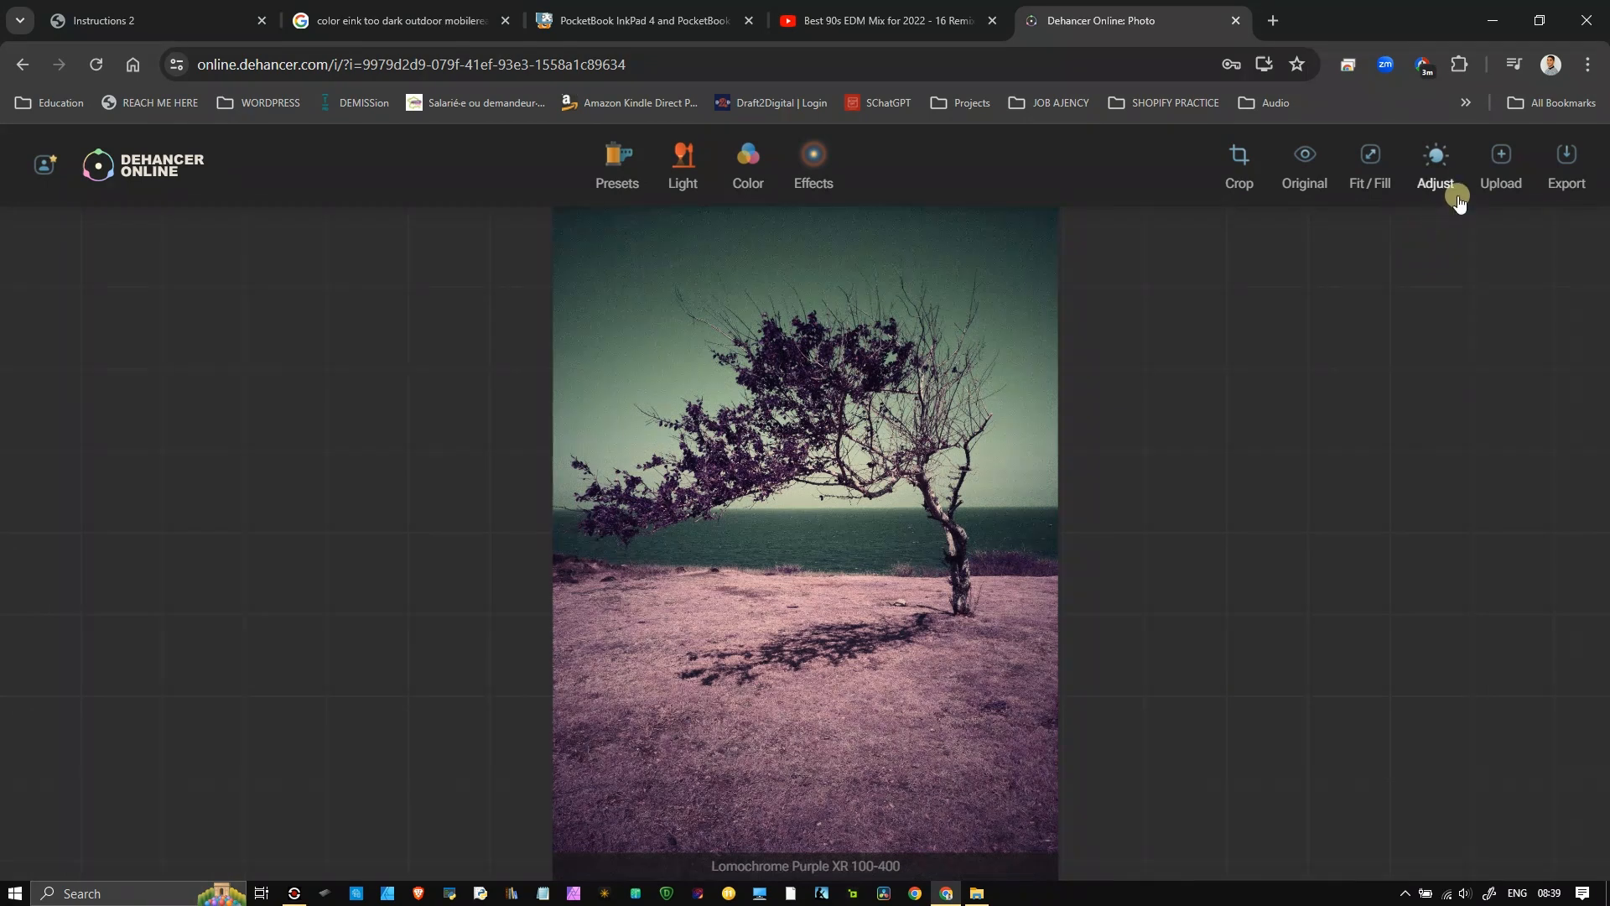
Slightly raise the photo's exposure, temperature and contrast, leaving tint and color boost alone, and close the adjustments
{"action": "left_click", "coordinate": [1437, 169]}
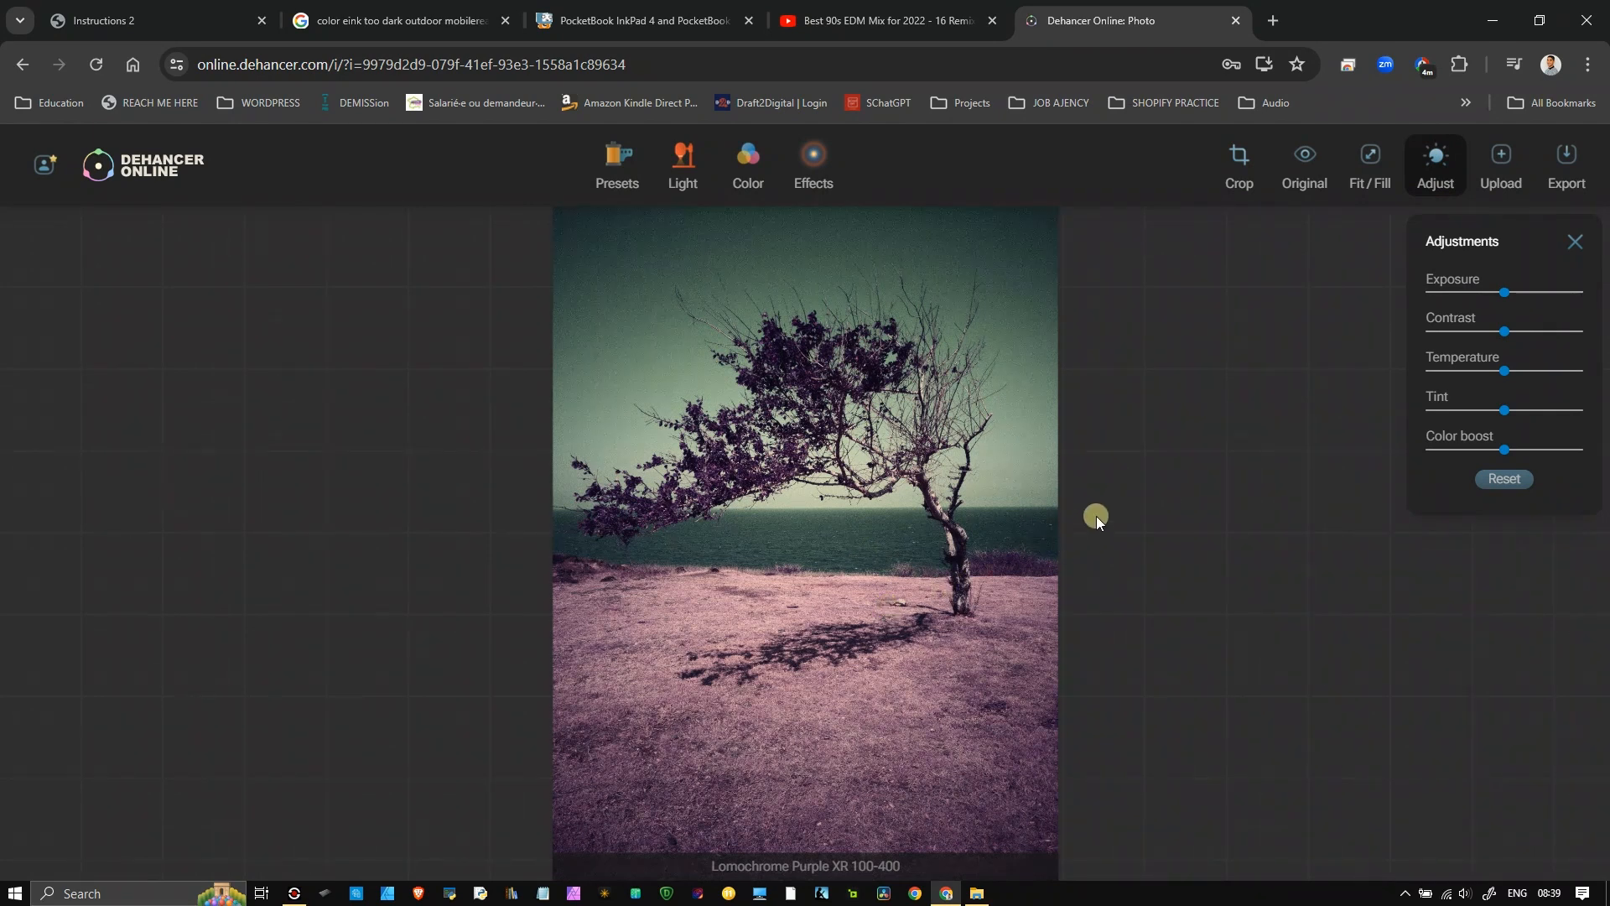
{"action": "left_click_drag", "start_coordinate": [1504, 293], "coordinate": [1528, 298]}
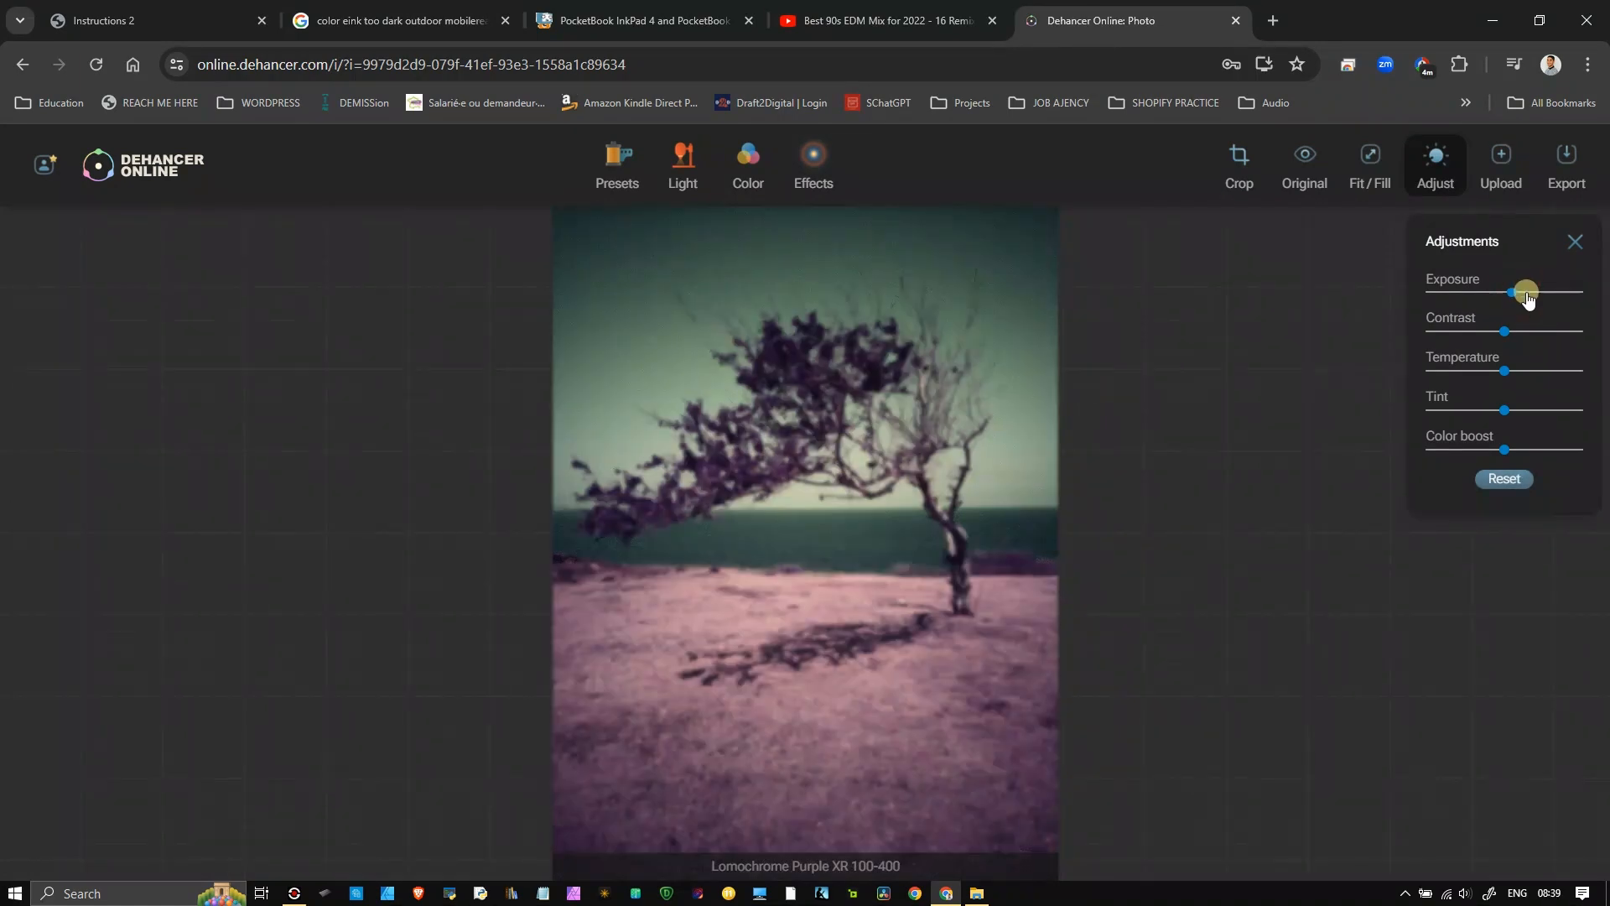
{"action": "left_click", "coordinate": [1528, 297]}
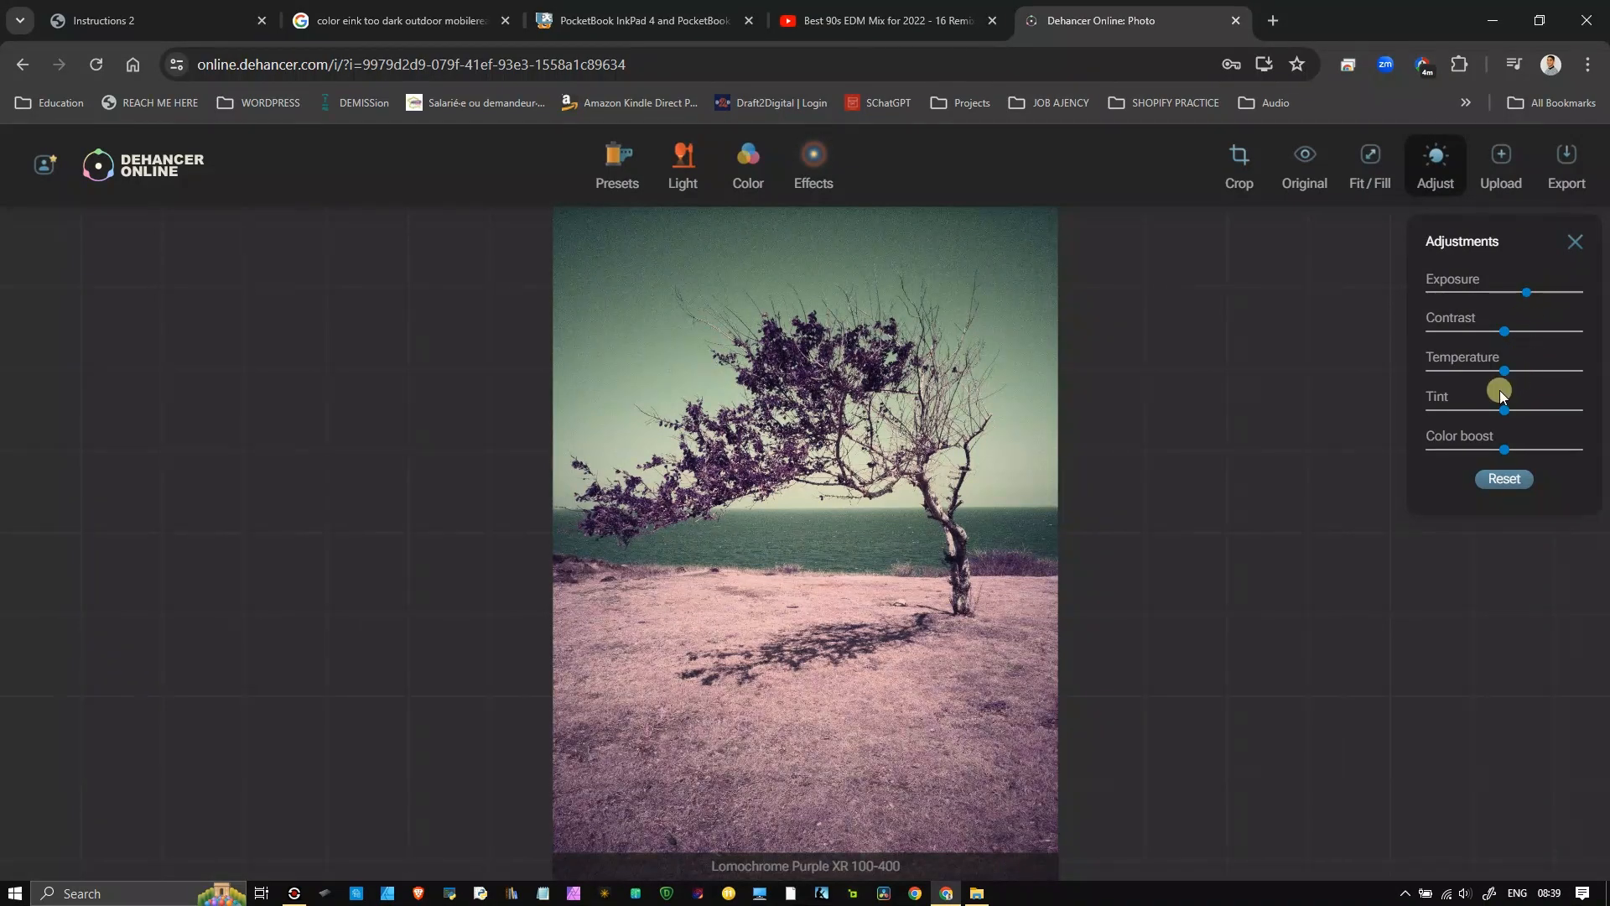
{"action": "left_click_drag", "start_coordinate": [1524, 381], "coordinate": [1535, 381]}
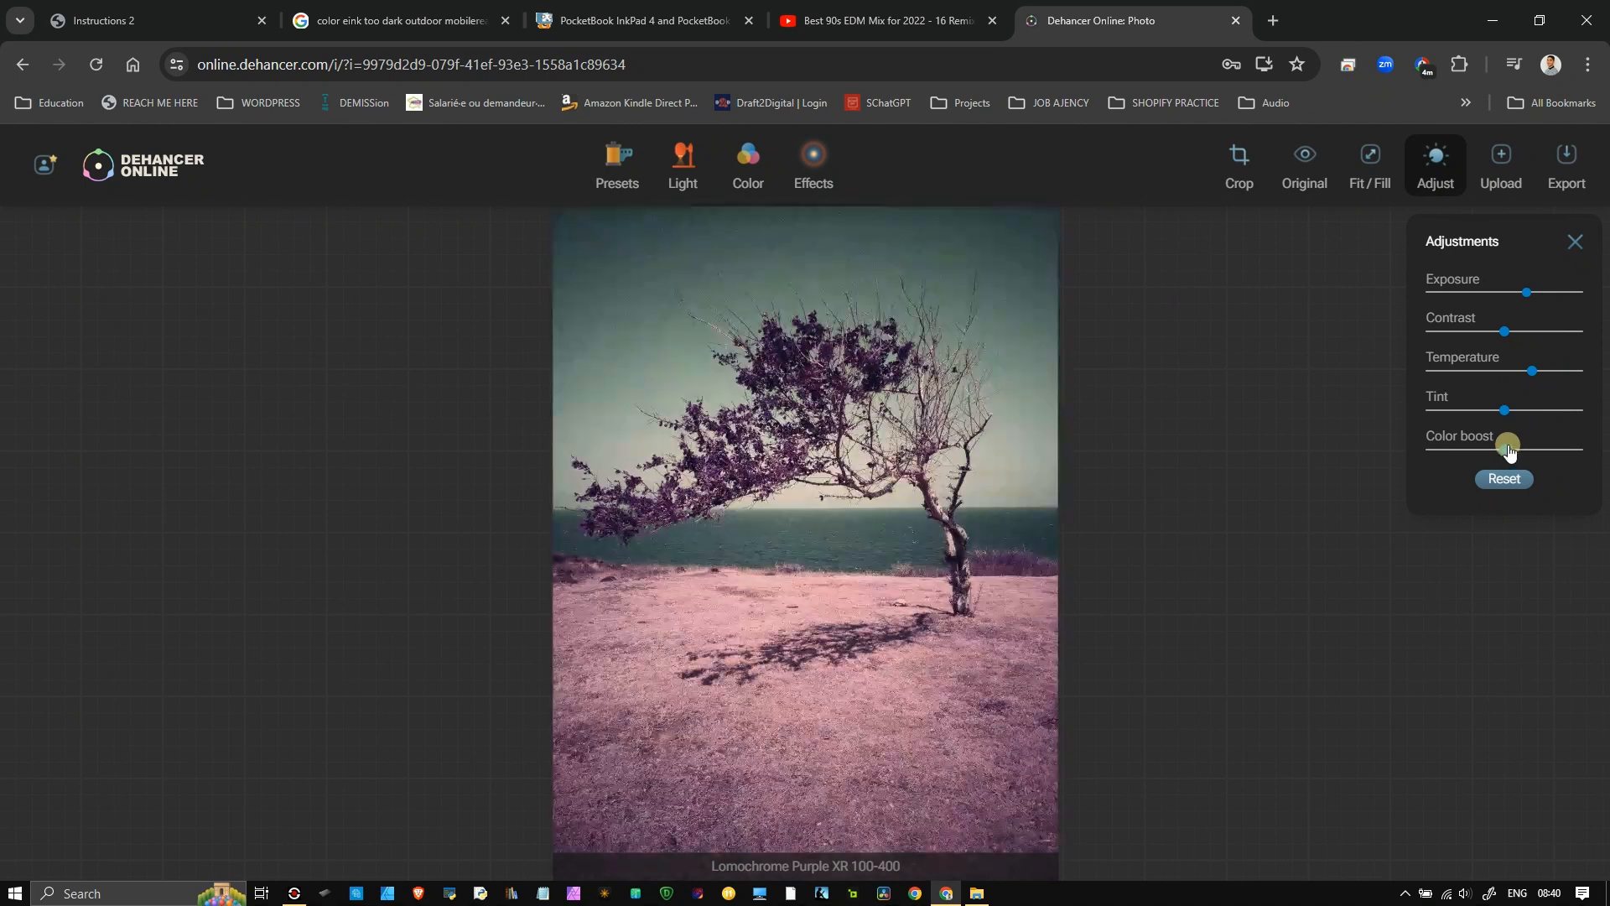
{"action": "left_click_drag", "start_coordinate": [1506, 333], "coordinate": [1522, 335]}
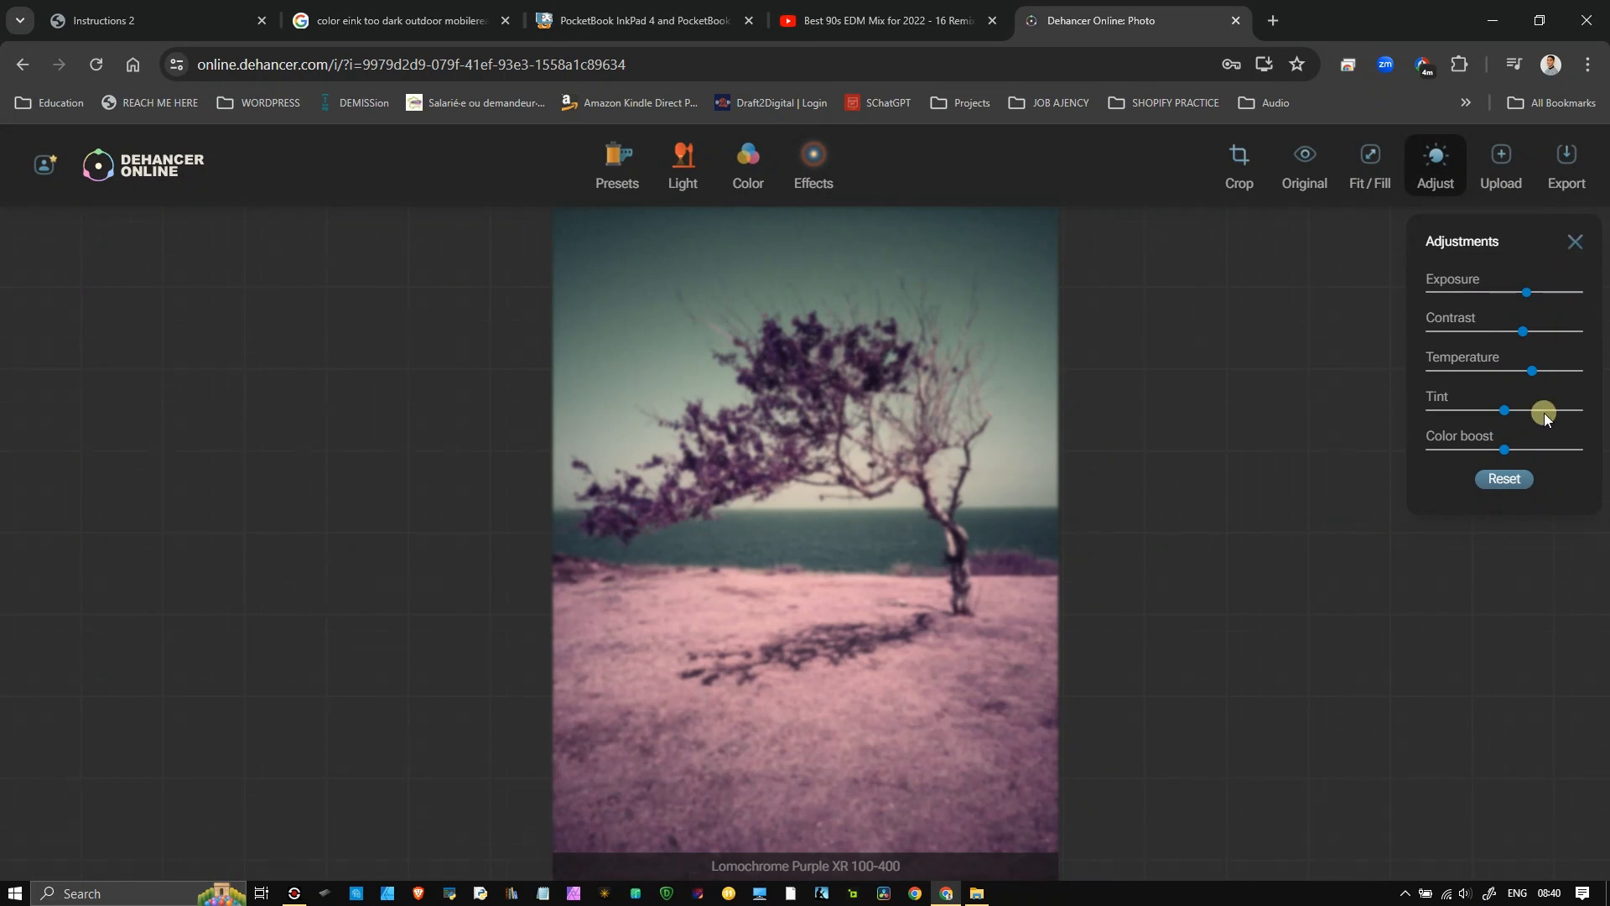
{"action": "left_click", "coordinate": [1573, 243]}
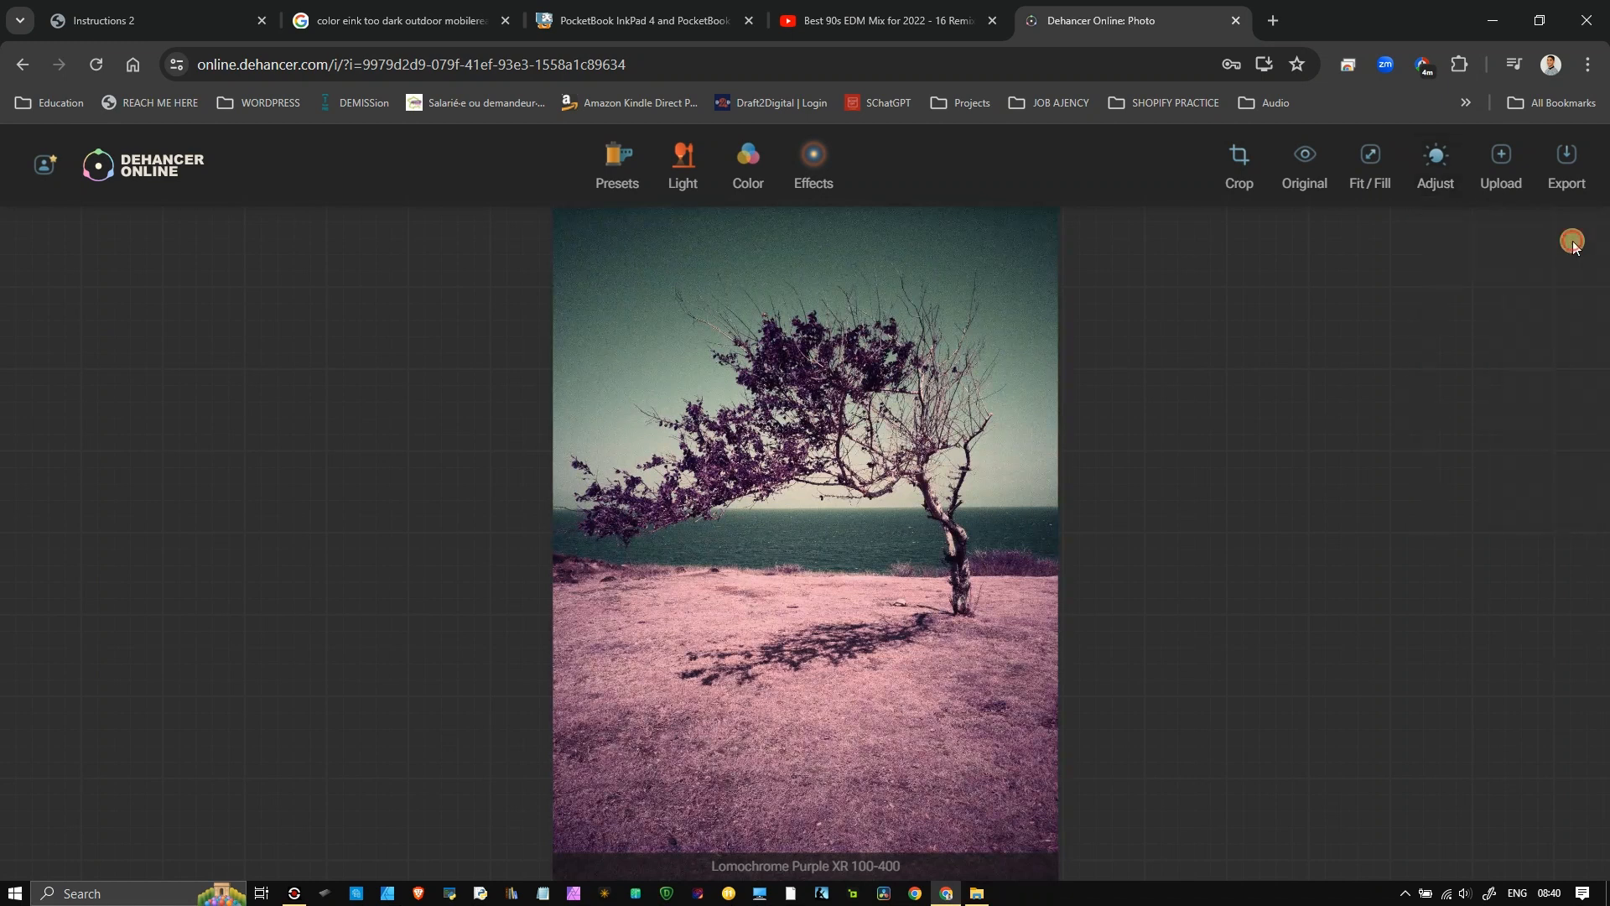
Inspect the tree's detail up close and turn off the Halation film effect
{"action": "left_click", "coordinate": [839, 340]}
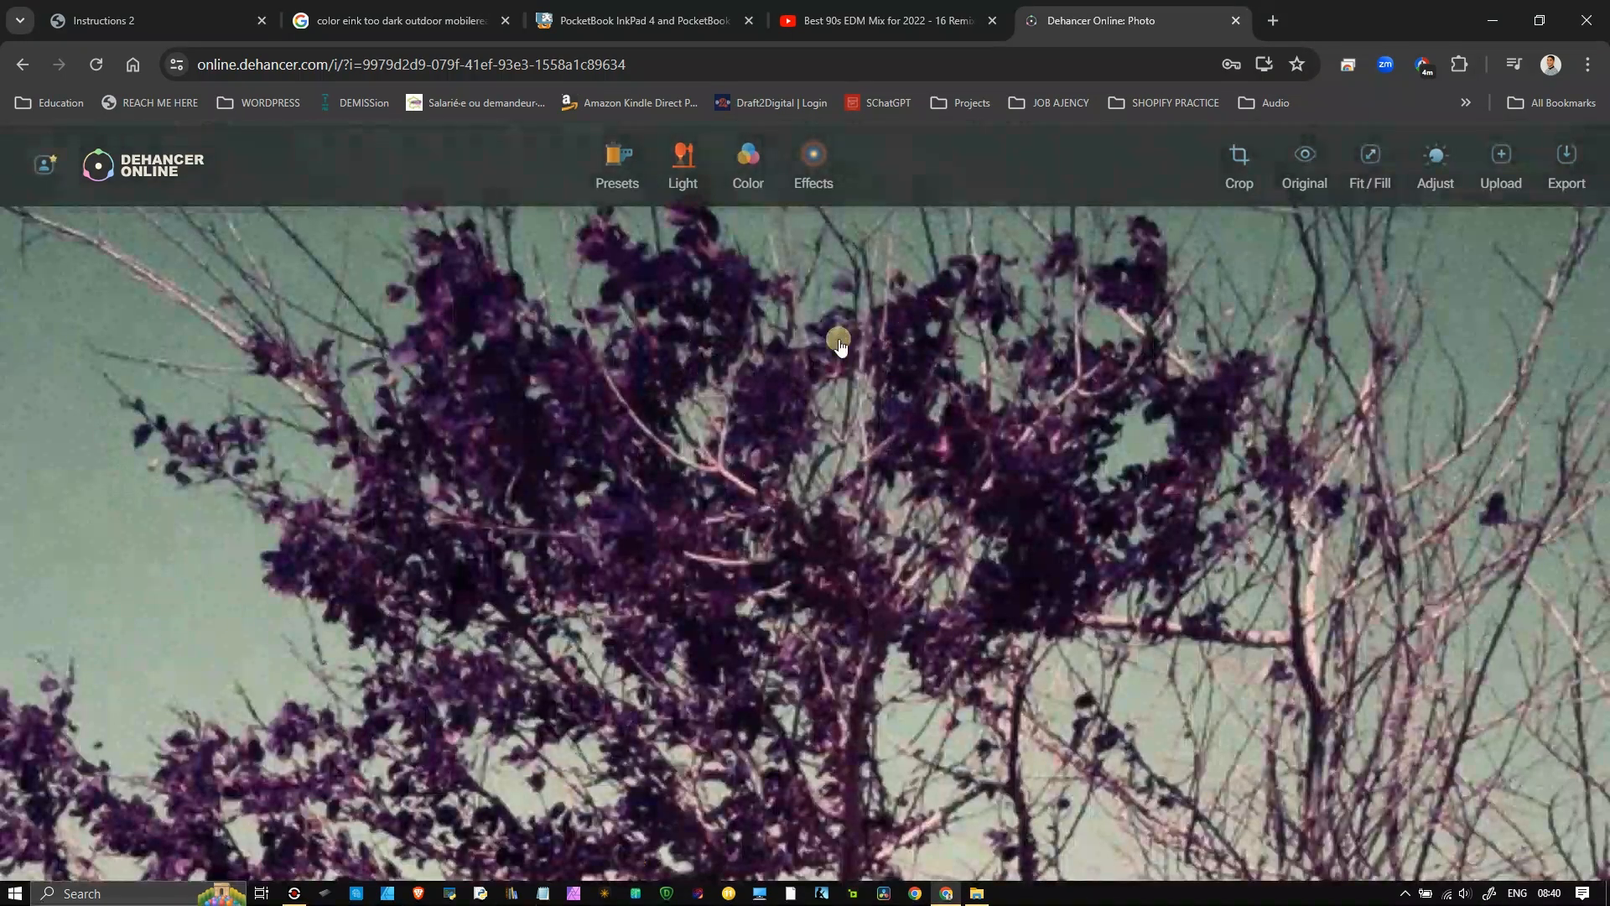
{"action": "left_click_drag", "start_coordinate": [344, 440], "coordinate": [671, 621]}
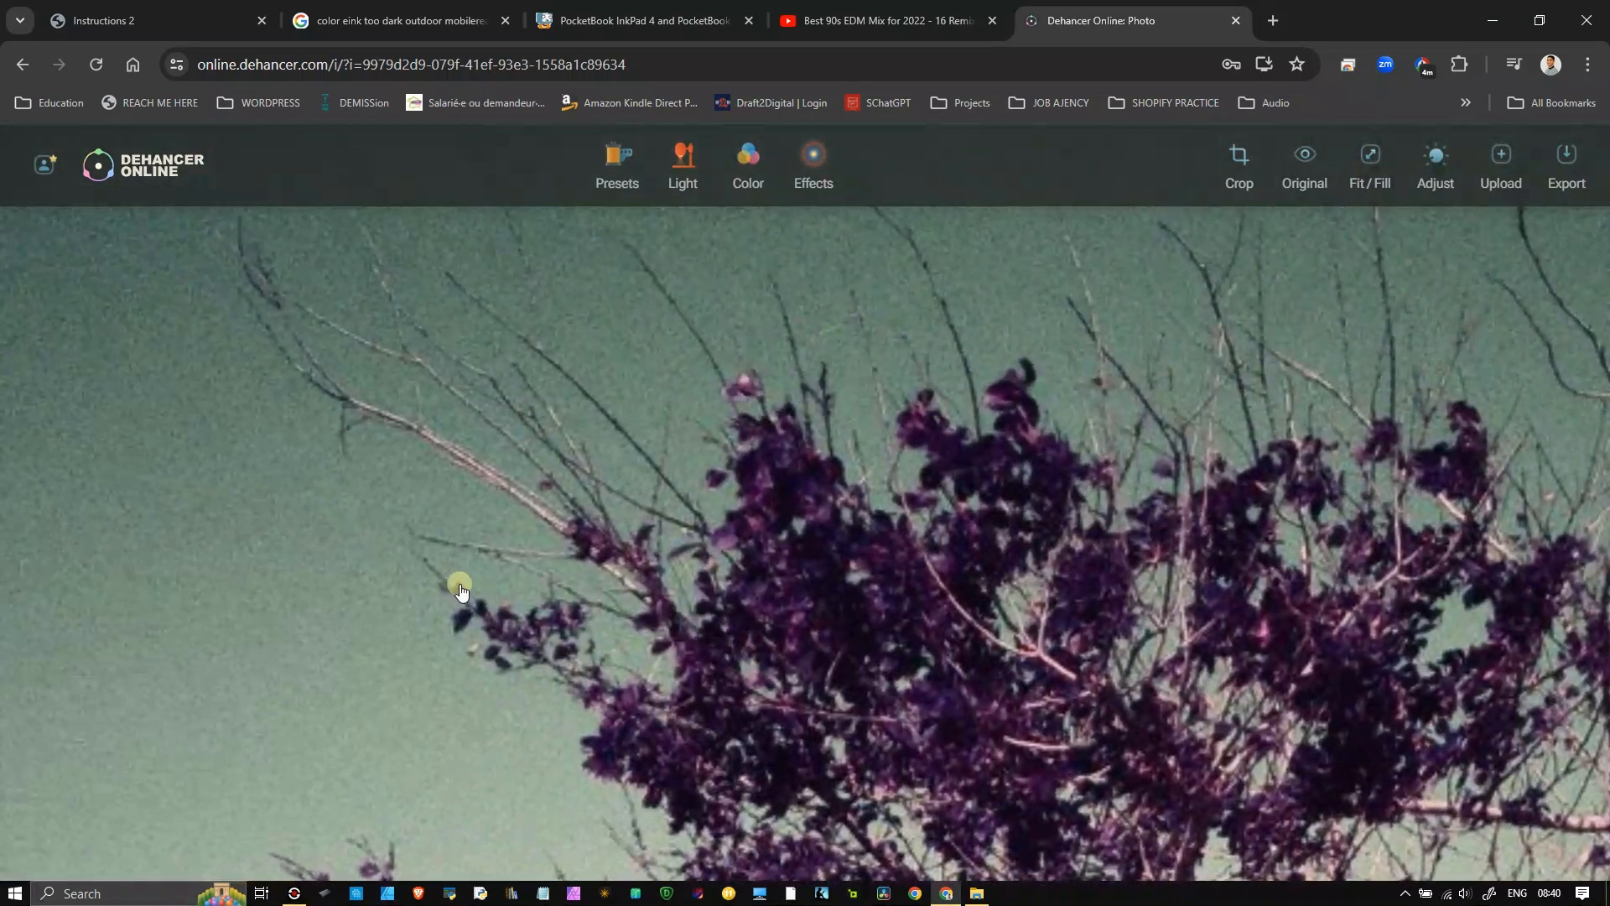
{"action": "left_click", "coordinate": [635, 527]}
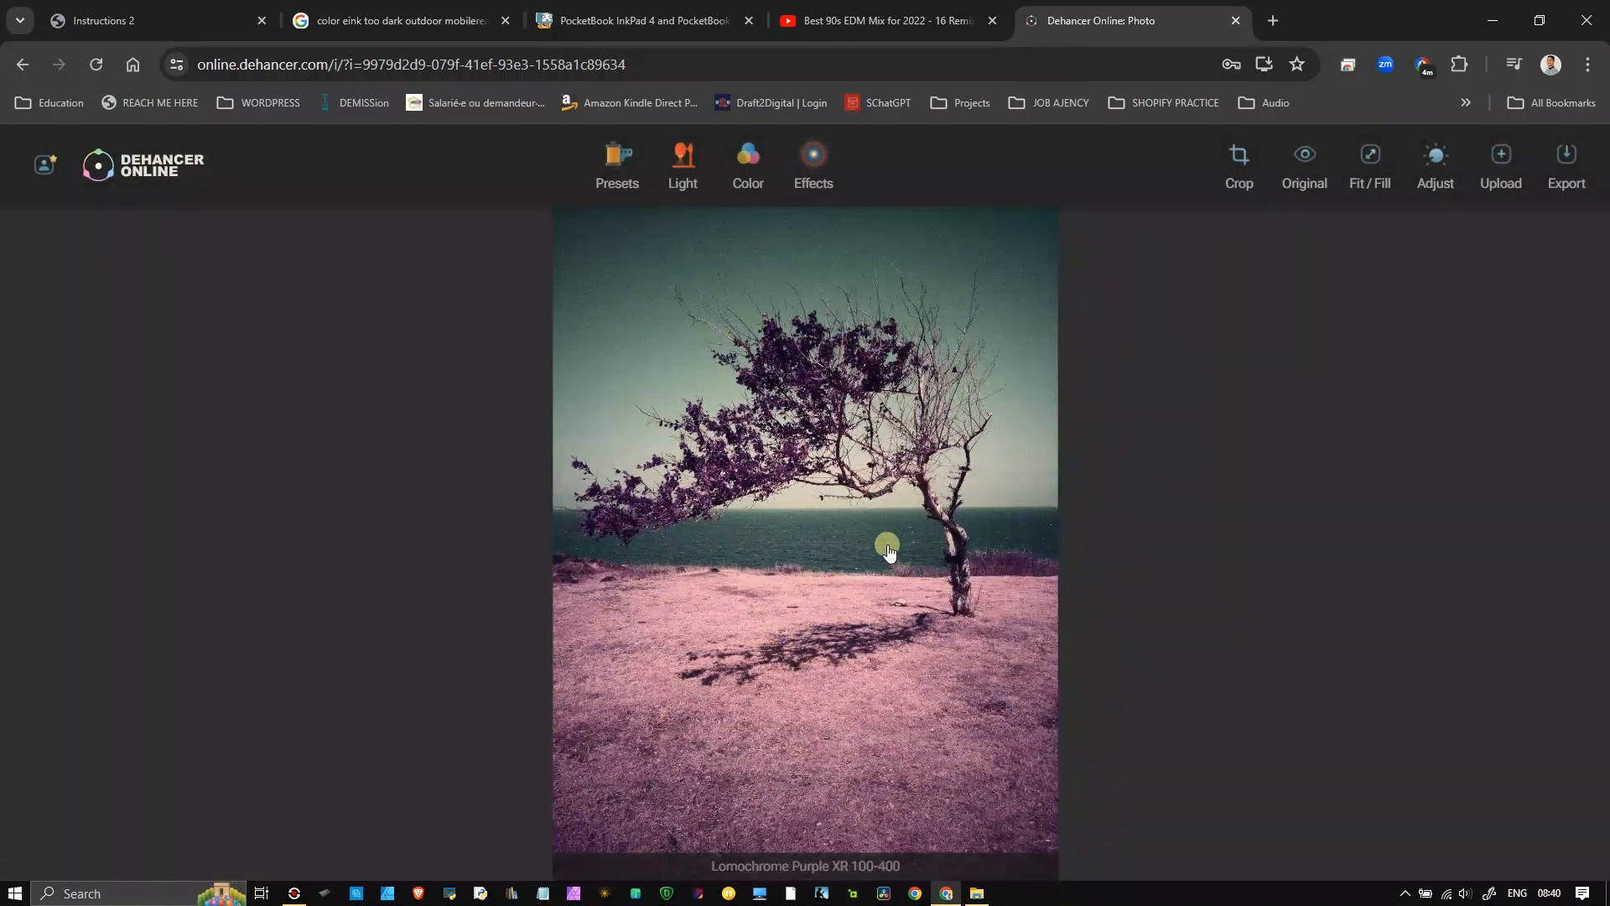
{"action": "left_click", "coordinate": [812, 156]}
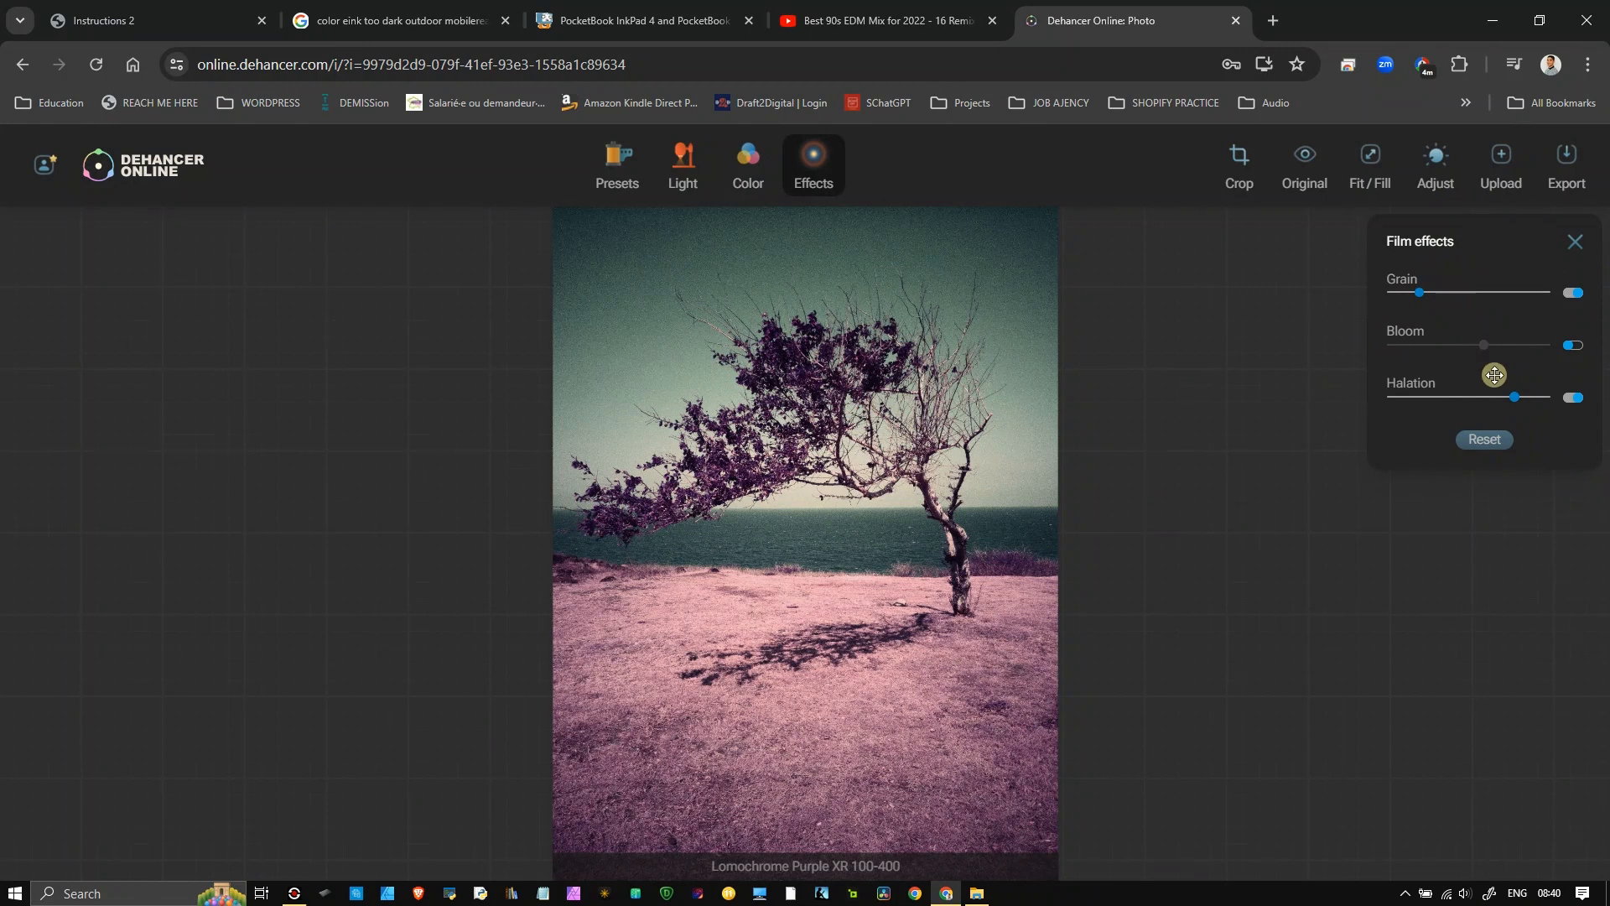
{"action": "left_click", "coordinate": [1573, 398]}
{"action": "left_click", "coordinate": [1573, 399]}
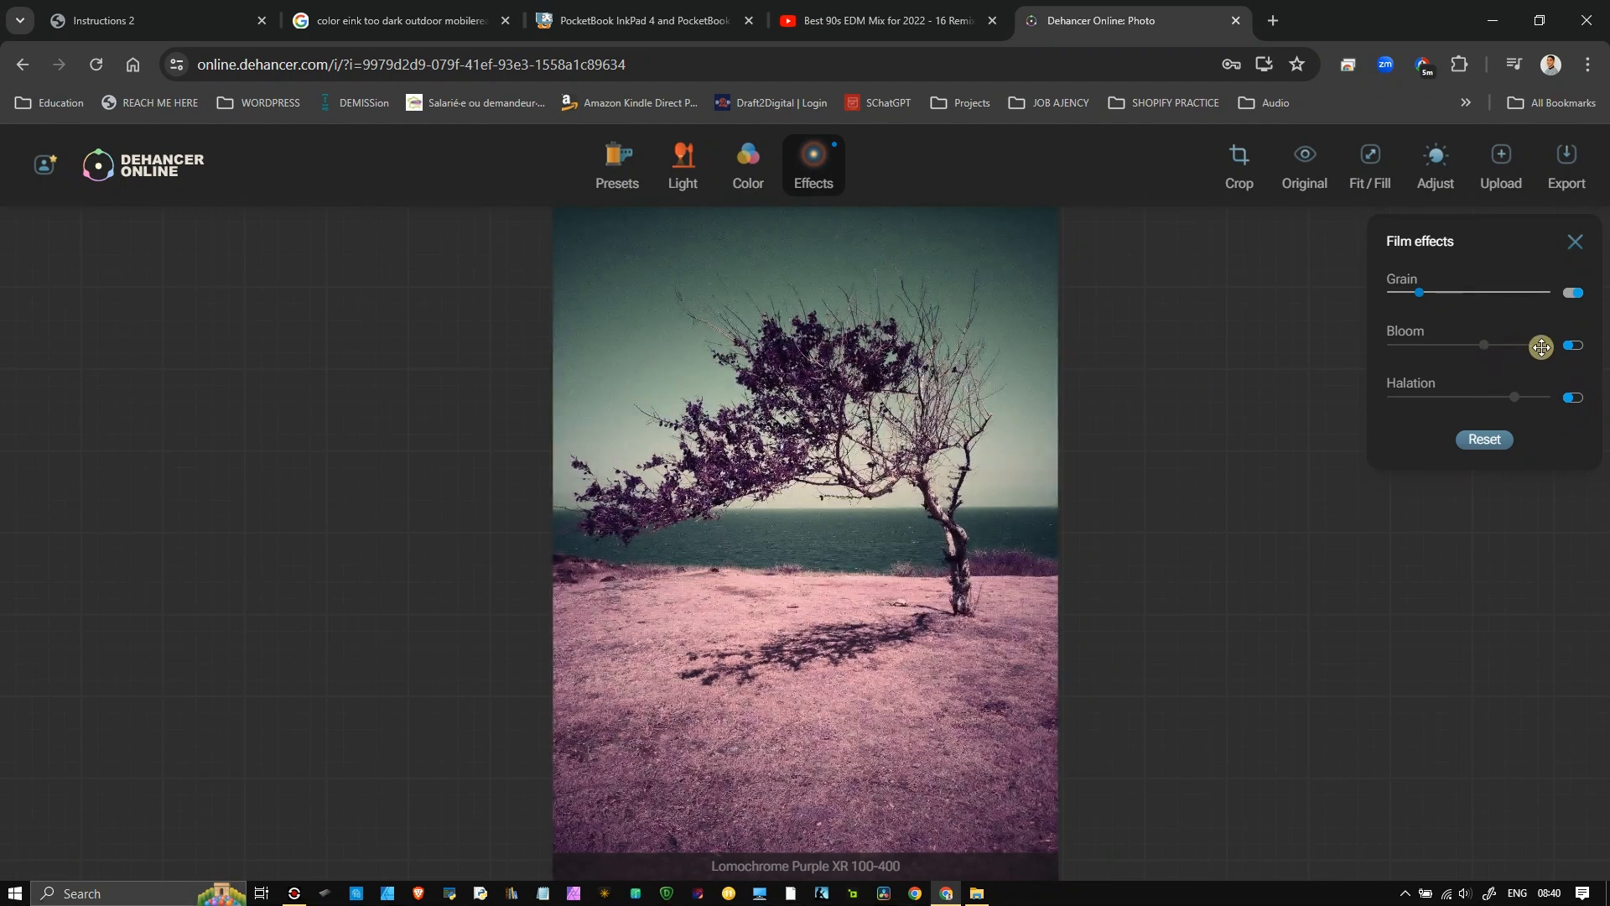
Turn on the Bloom film effect, raise it to roughly three quarters, and compare the tree's detail up close with Bloom off and on
{"action": "left_click", "coordinate": [1576, 349]}
{"action": "left_click", "coordinate": [1516, 346]}
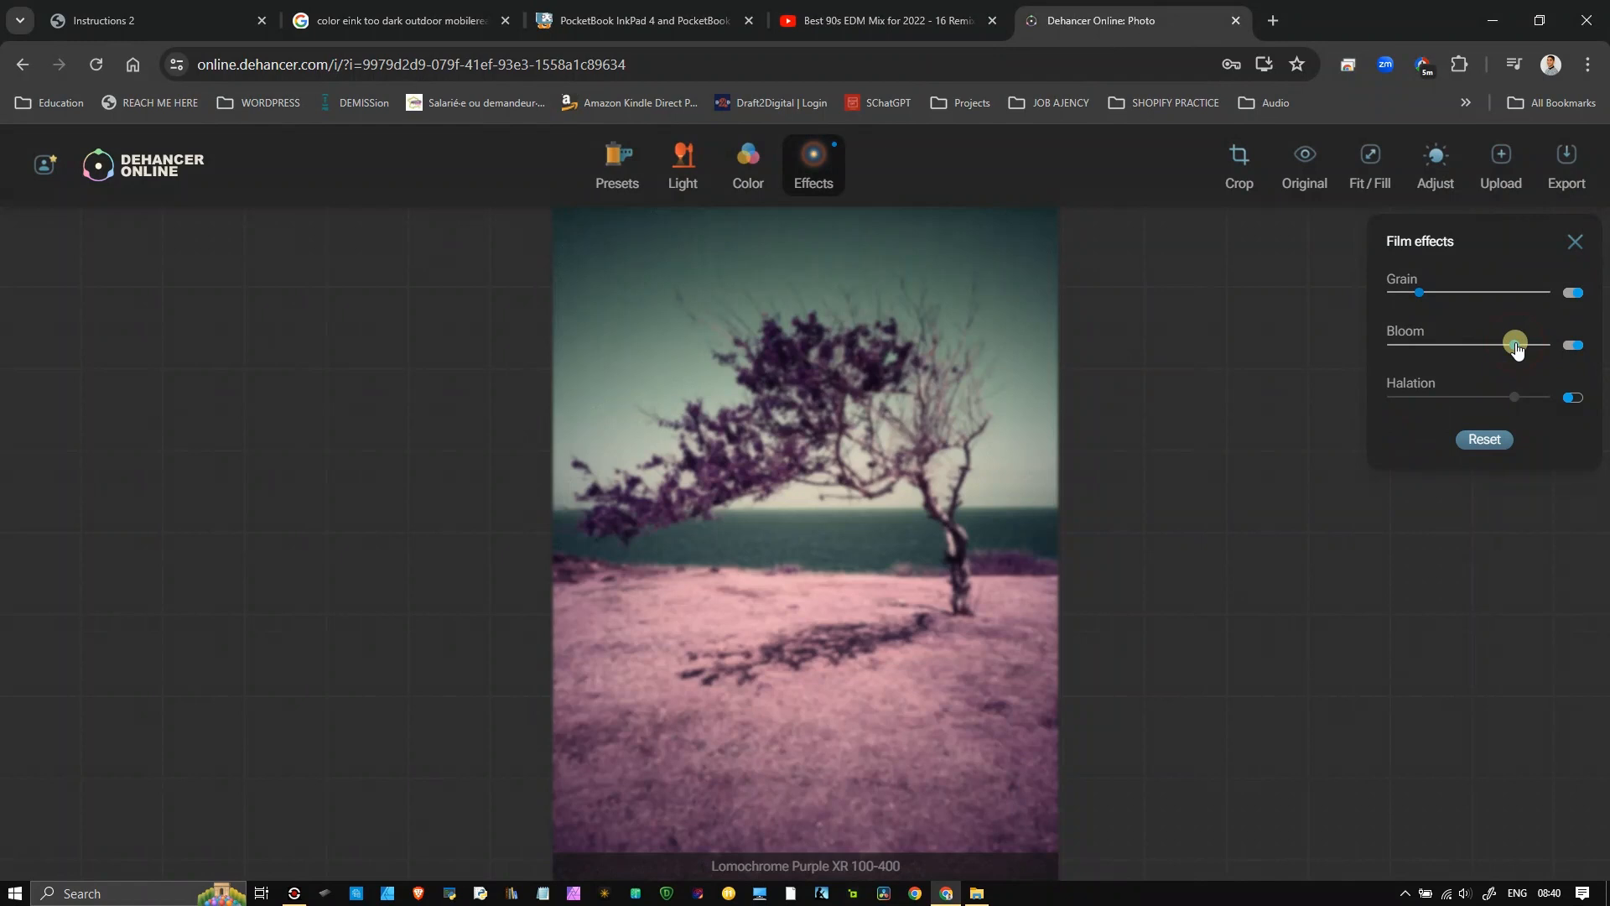
{"action": "left_click", "coordinate": [797, 481]}
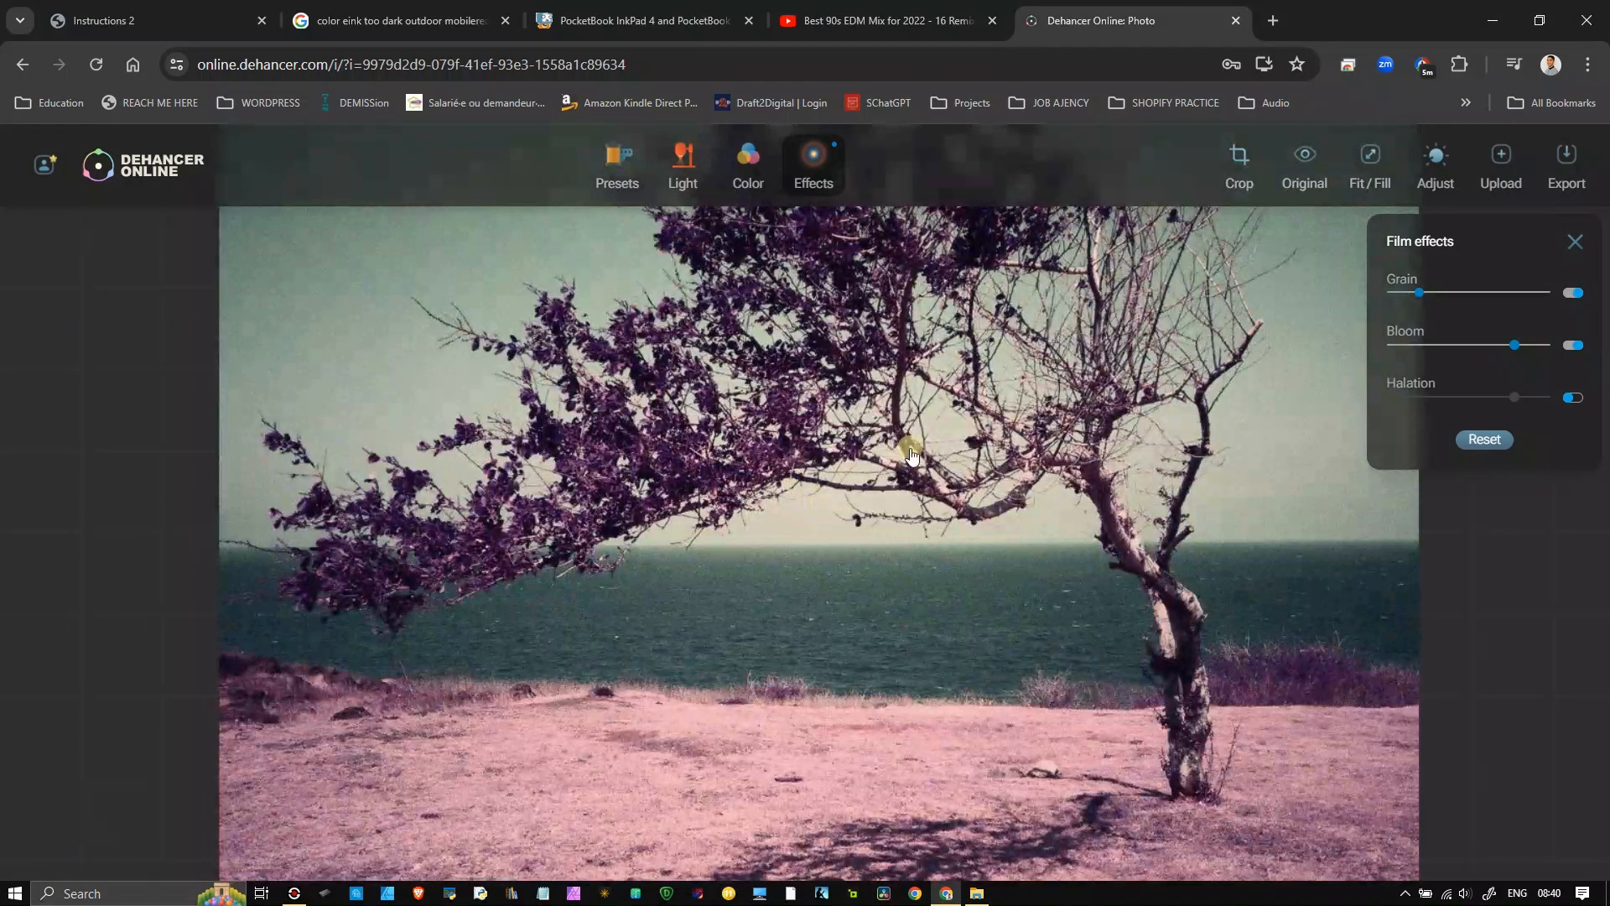
{"action": "left_click_drag", "start_coordinate": [912, 454], "coordinate": [911, 667]}
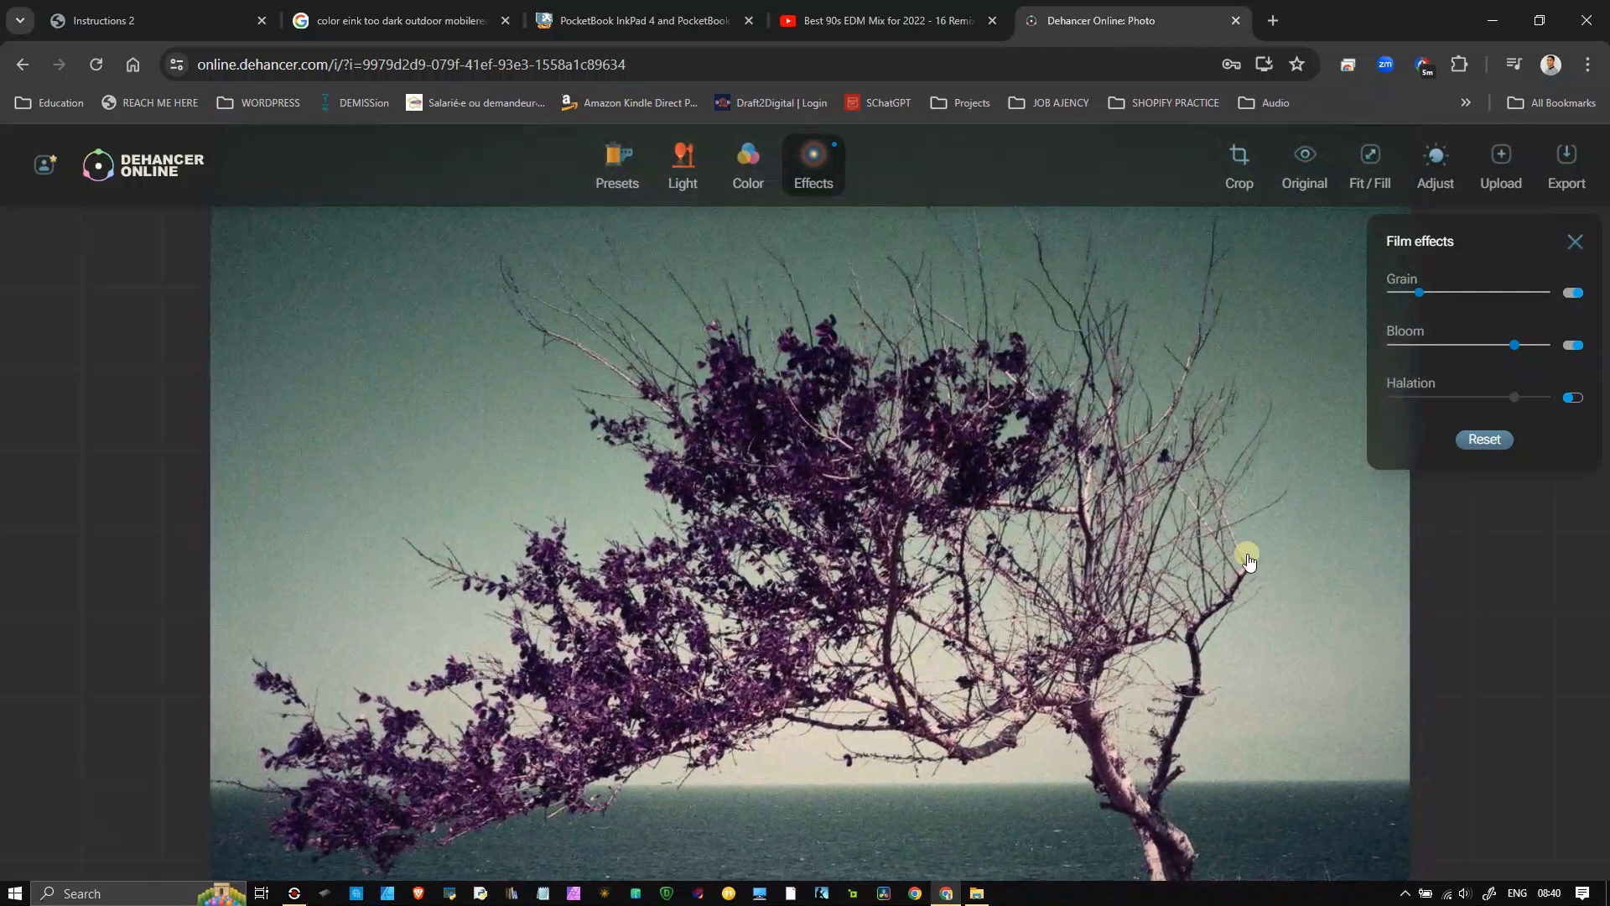
{"action": "left_click", "coordinate": [1571, 346]}
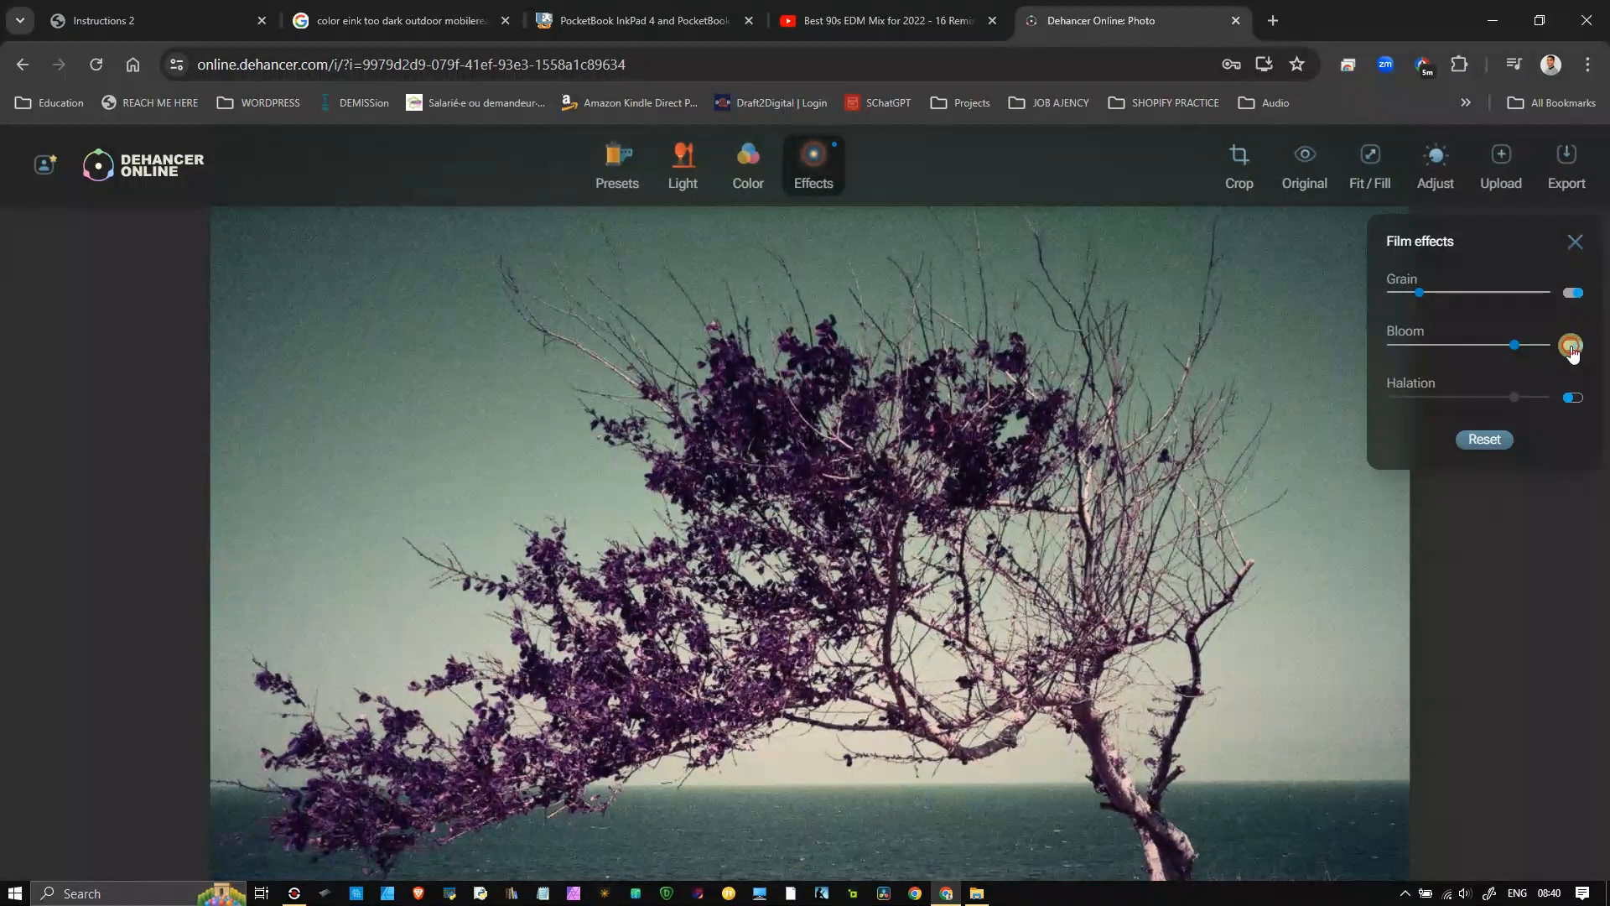
{"action": "left_click", "coordinate": [1571, 346]}
Increase the Grain effect's strength, keep Halation off, close the film effects and return to the full photo
{"action": "left_click", "coordinate": [1572, 398]}
{"action": "left_click_drag", "start_coordinate": [1432, 297], "coordinate": [1492, 300]}
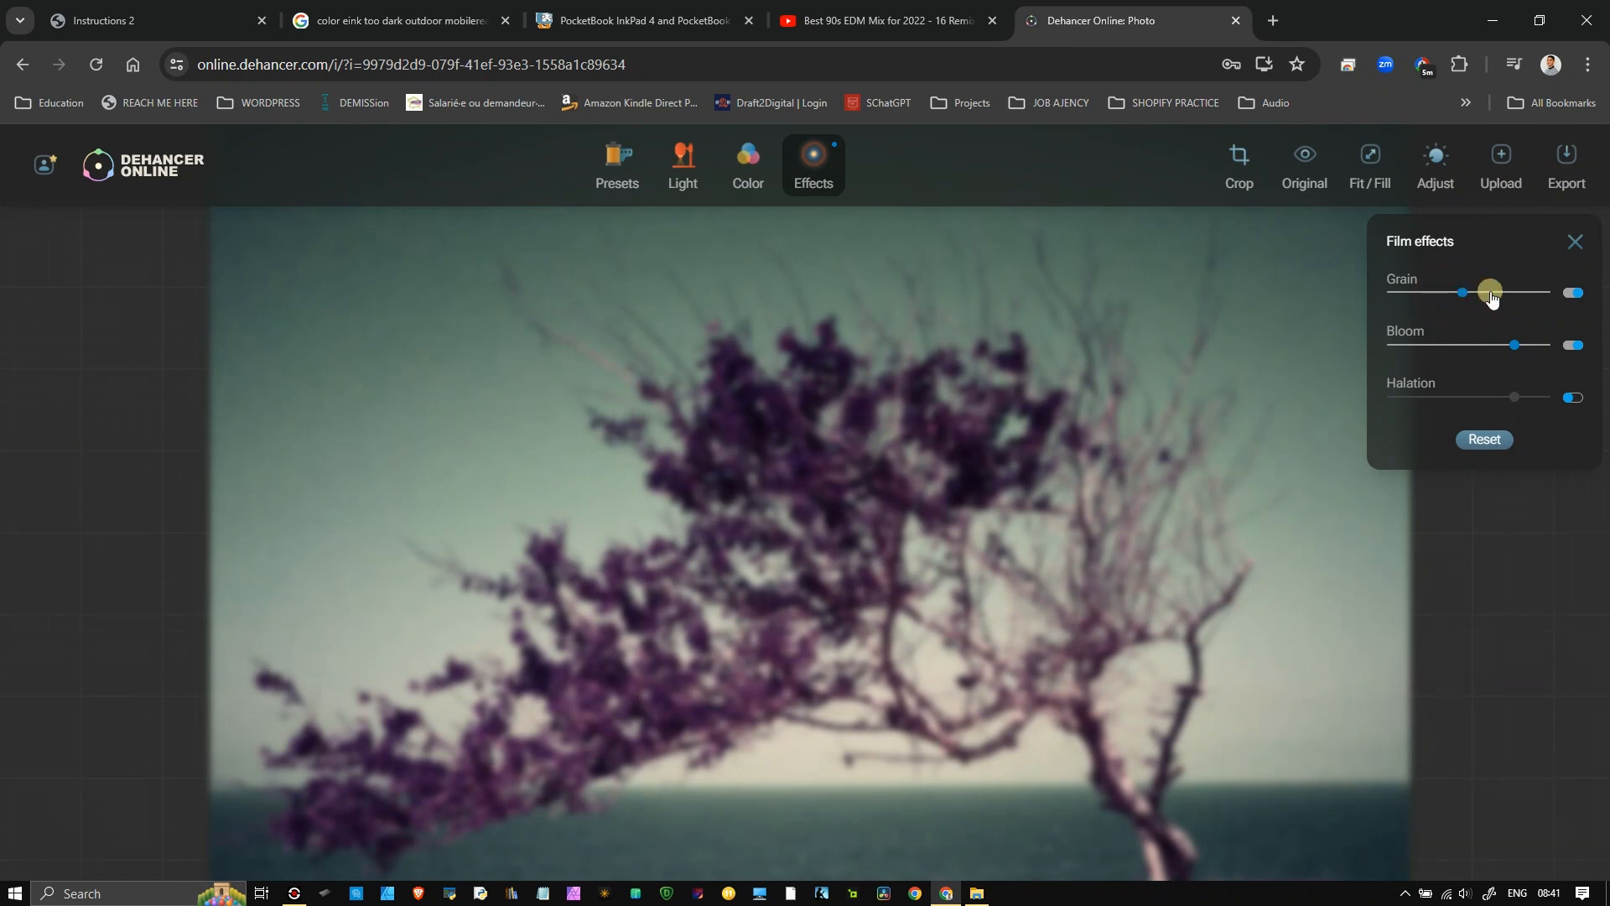
{"action": "left_click", "coordinate": [1575, 241]}
{"action": "left_click", "coordinate": [861, 462]}
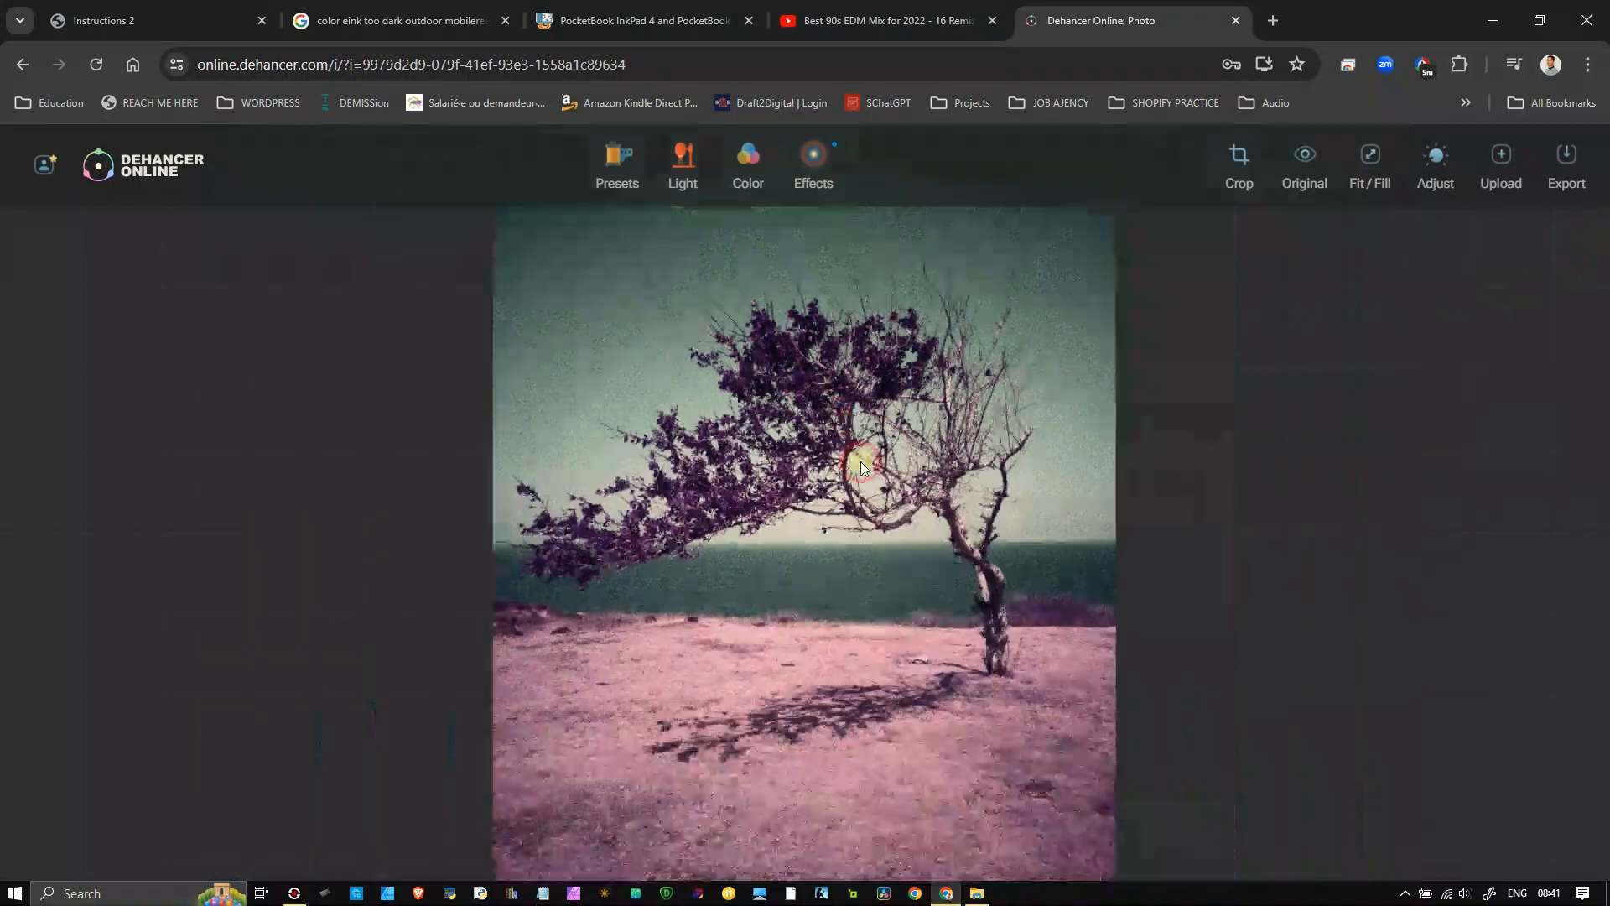
Examine the Brightness / Contrast and Temperature / Tint variations of the photo without choosing any
{"action": "left_click", "coordinate": [671, 173]}
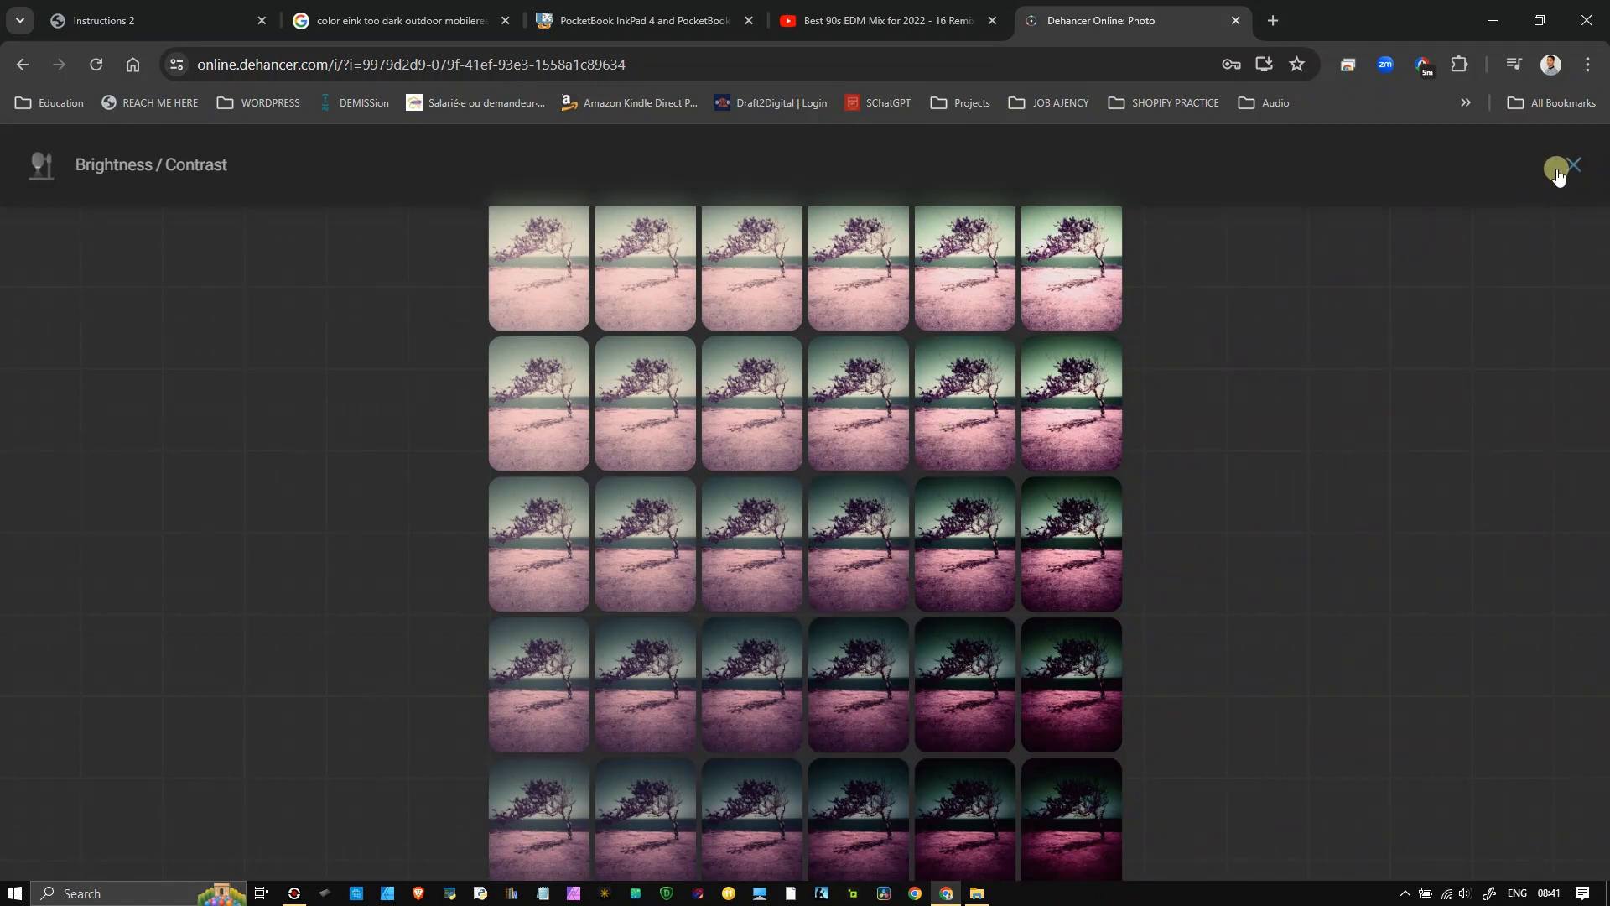
{"action": "left_click", "coordinate": [1558, 172]}
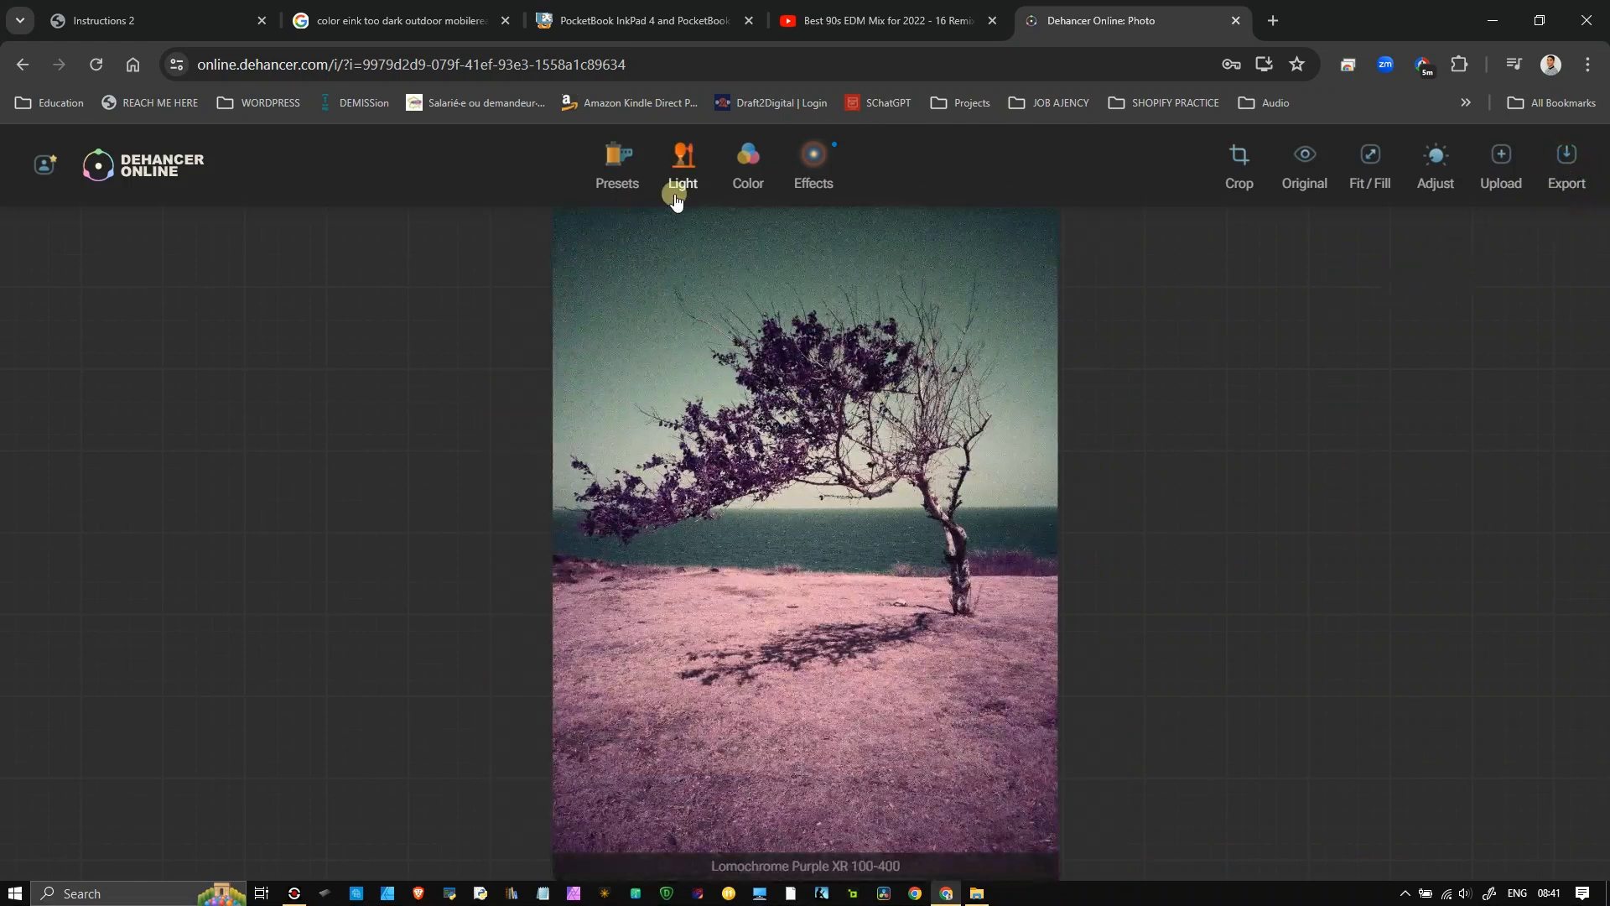
{"action": "left_click", "coordinate": [743, 171]}
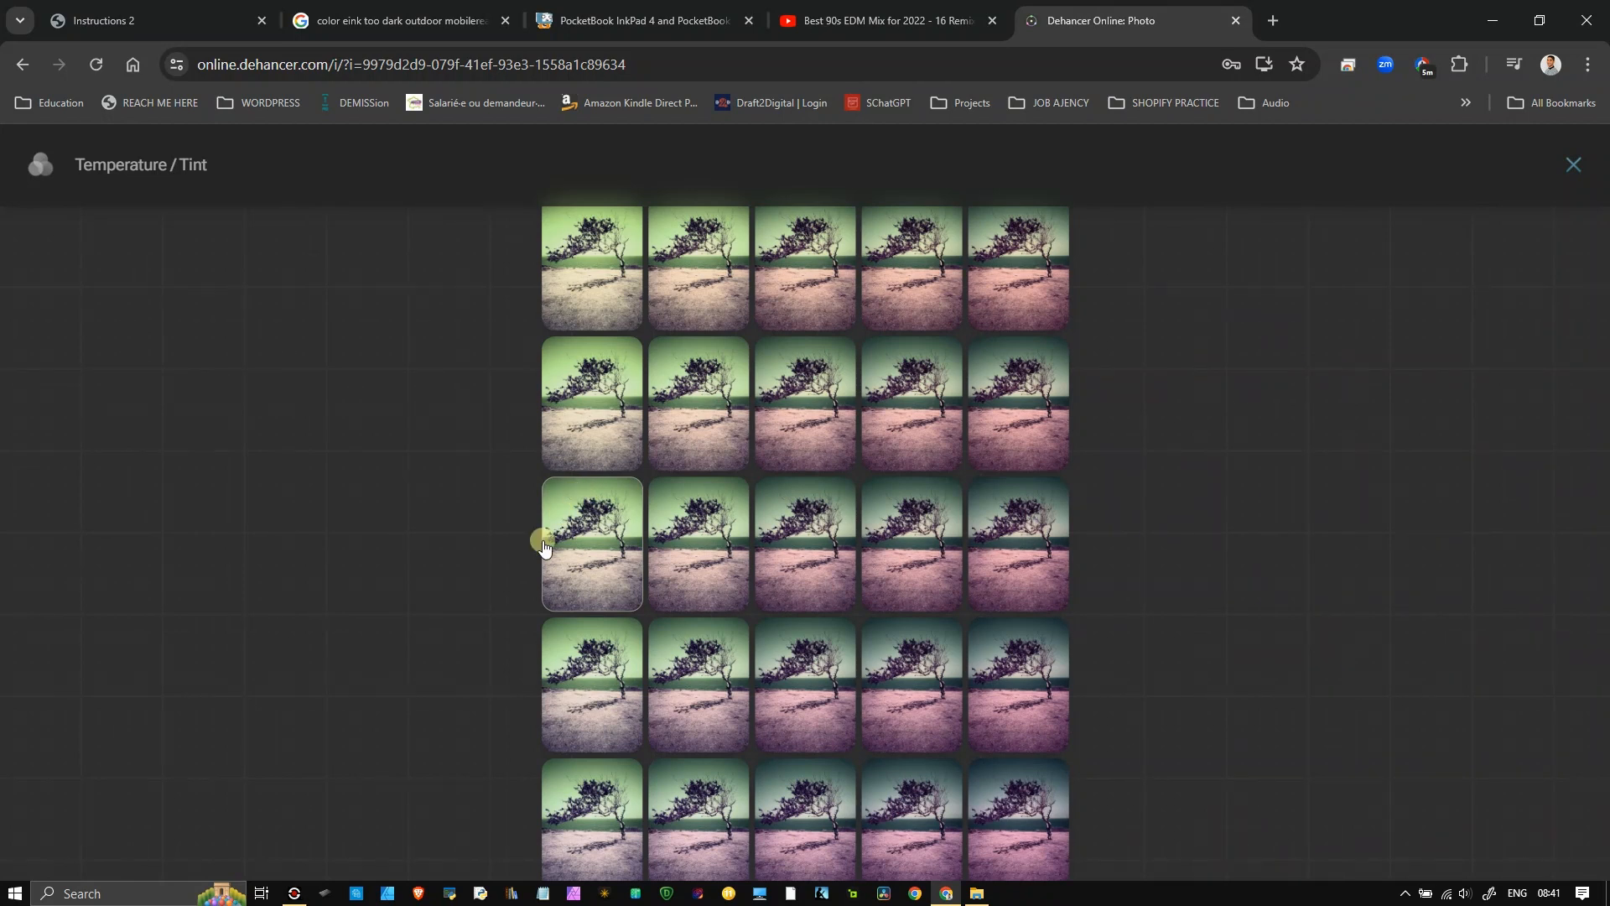
{"action": "scroll", "coordinate": [1168, 618], "scroll_direction": "down", "scroll_amount": 1}
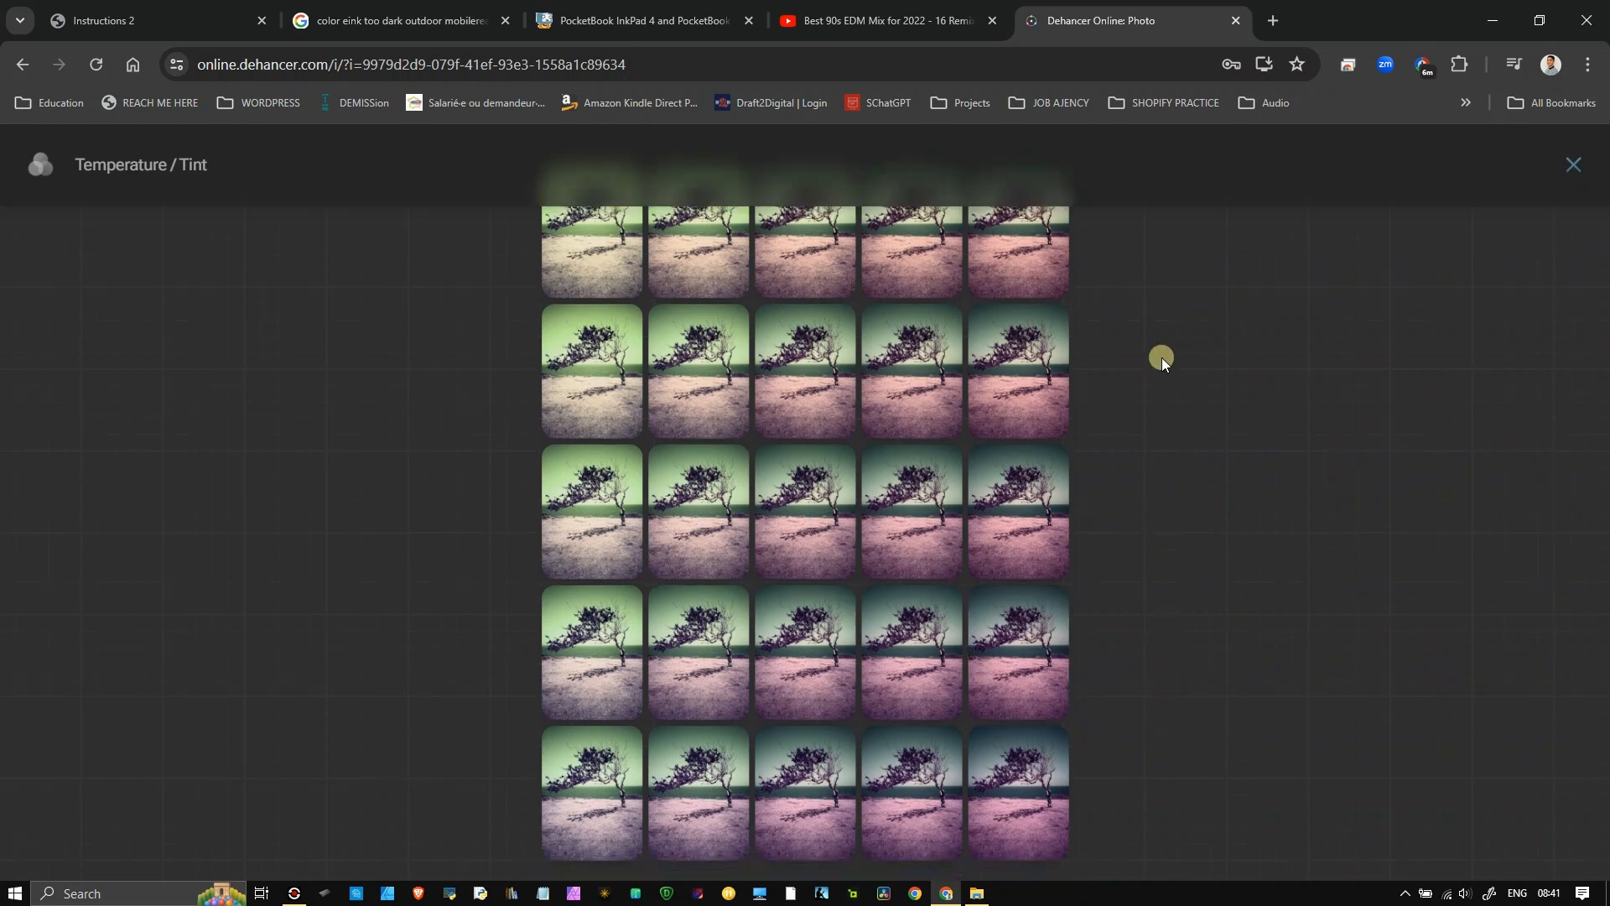
{"action": "left_click", "coordinate": [1573, 164]}
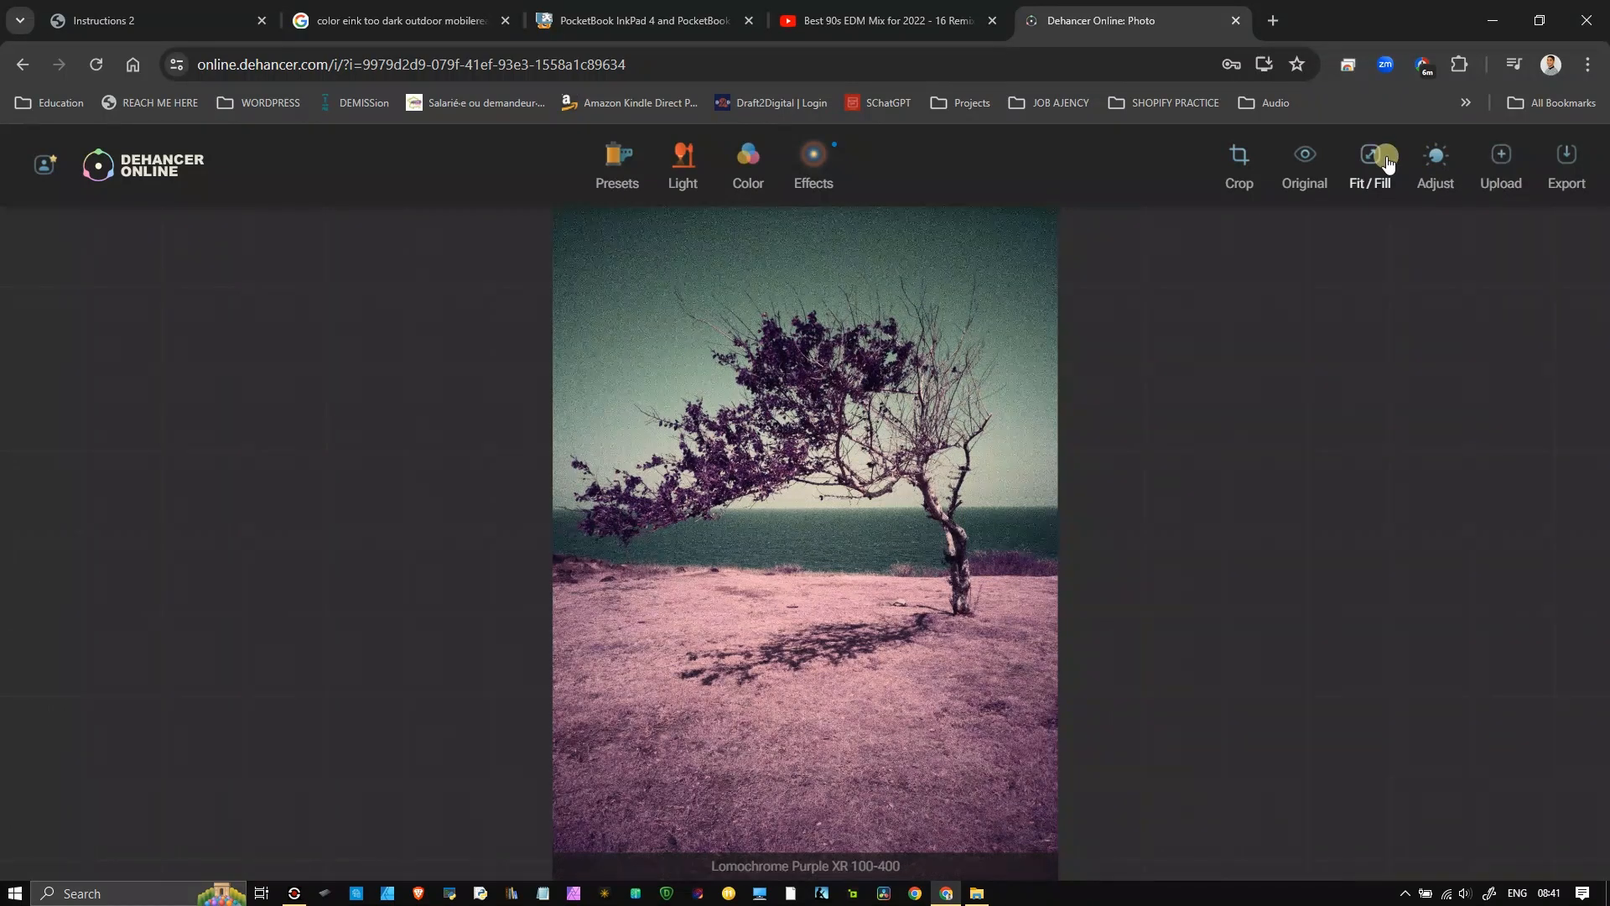
Raise the photo's exposure further, compare the edited version with the original, and close the adjustments
{"action": "left_click", "coordinate": [1451, 182]}
{"action": "left_click_drag", "start_coordinate": [1524, 295], "coordinate": [1549, 293]}
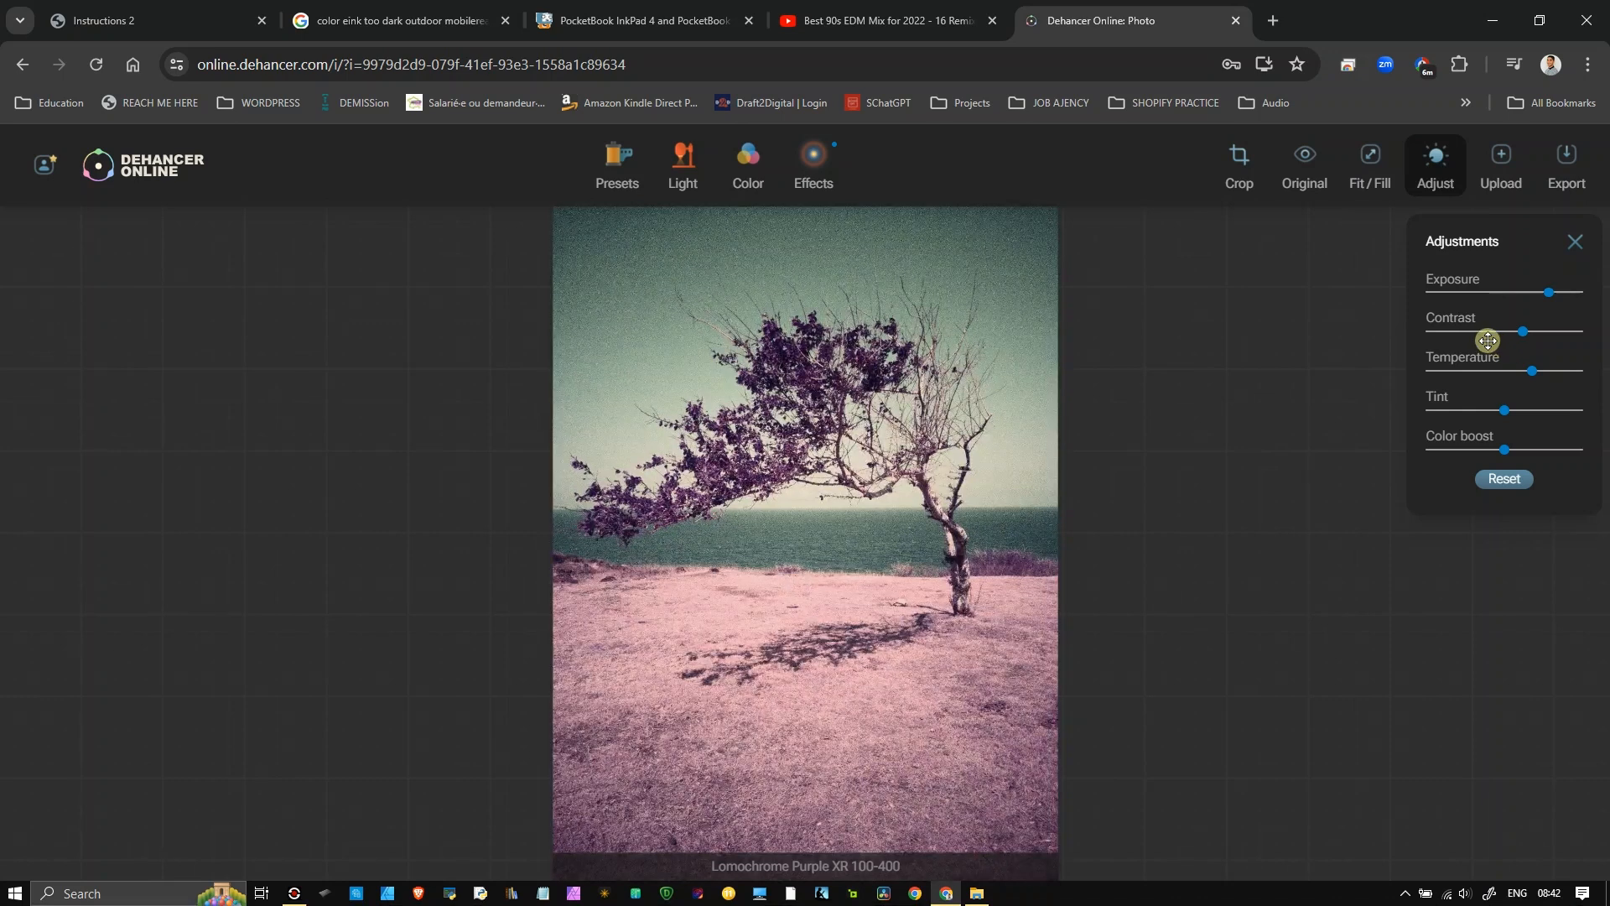
{"action": "left_click", "coordinate": [1313, 173]}
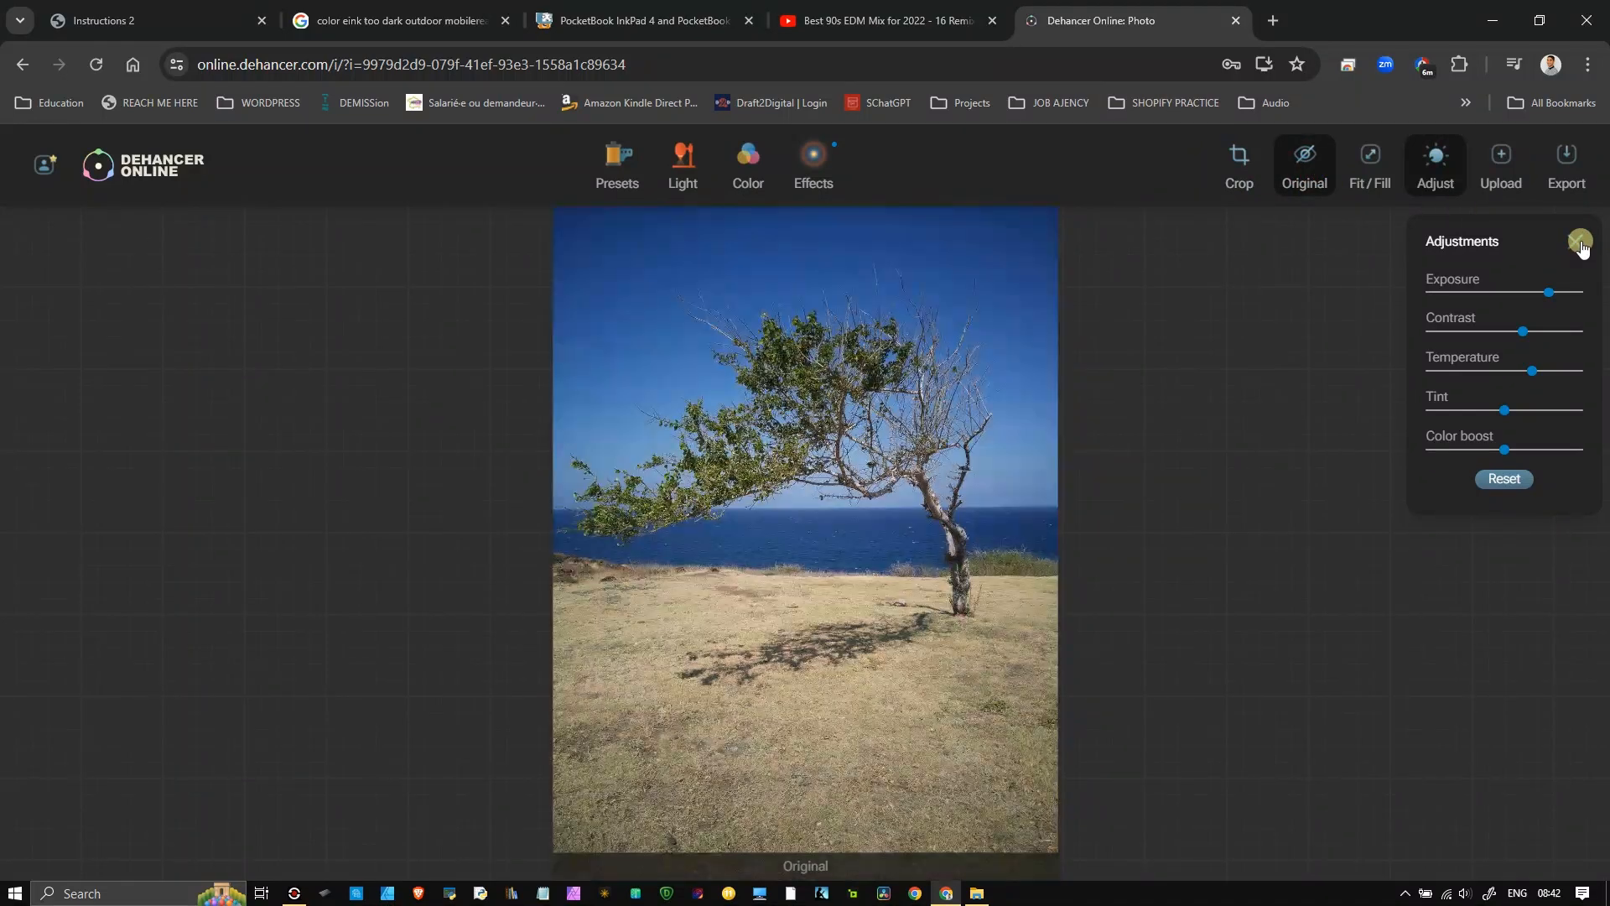
{"action": "left_click", "coordinate": [1304, 168]}
{"action": "left_click", "coordinate": [1306, 170]}
{"action": "left_click", "coordinate": [1306, 170]}
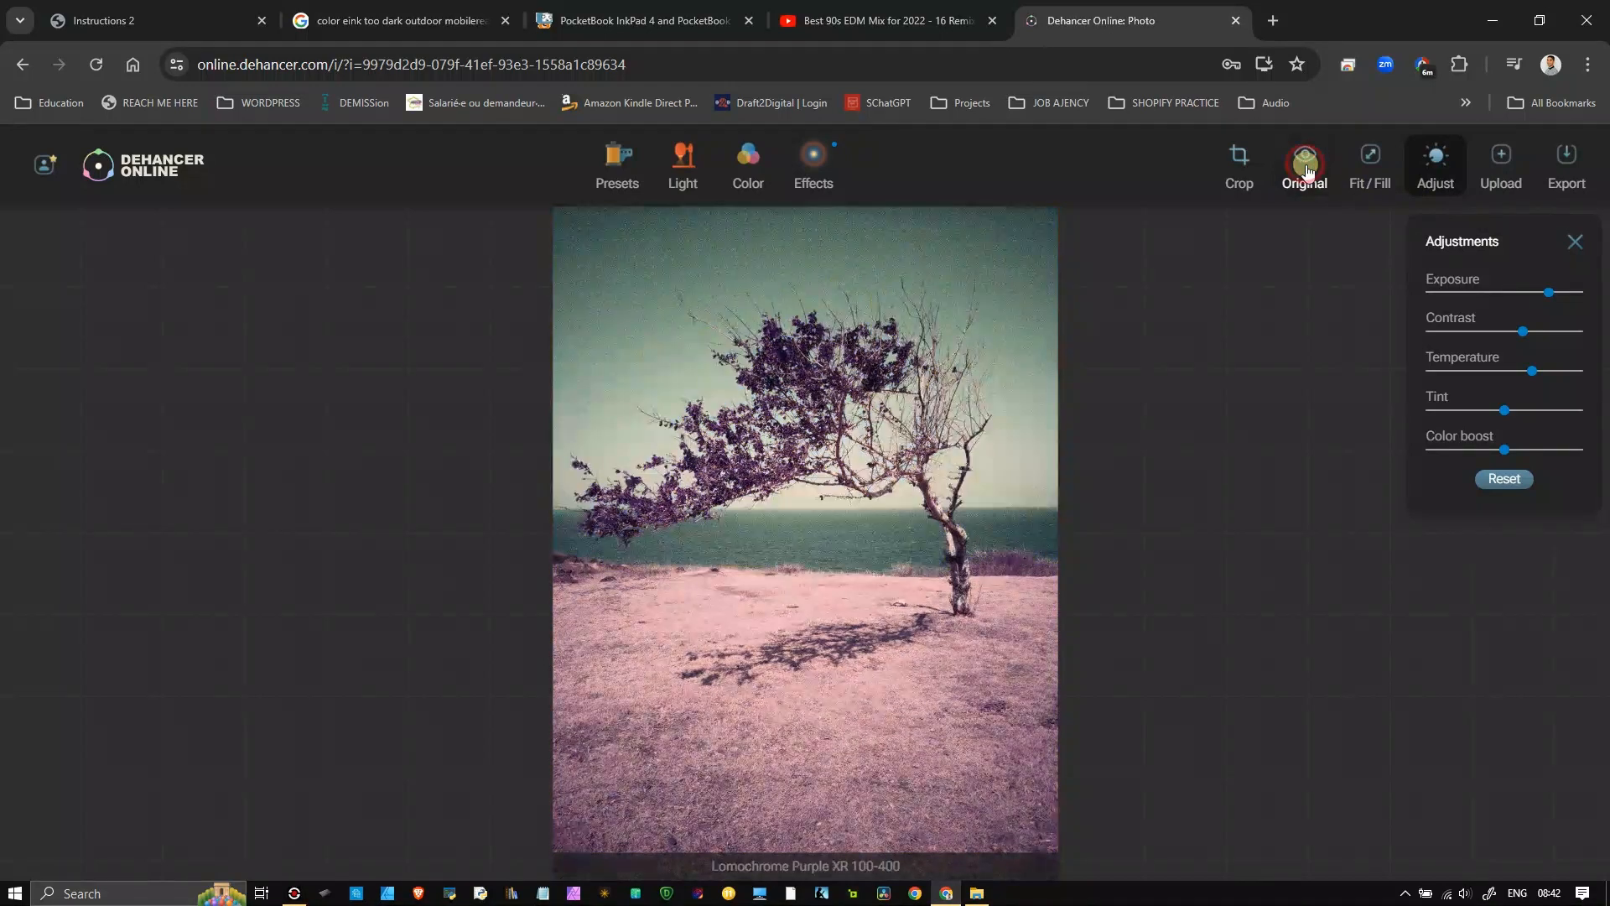
{"action": "left_click", "coordinate": [1571, 240]}
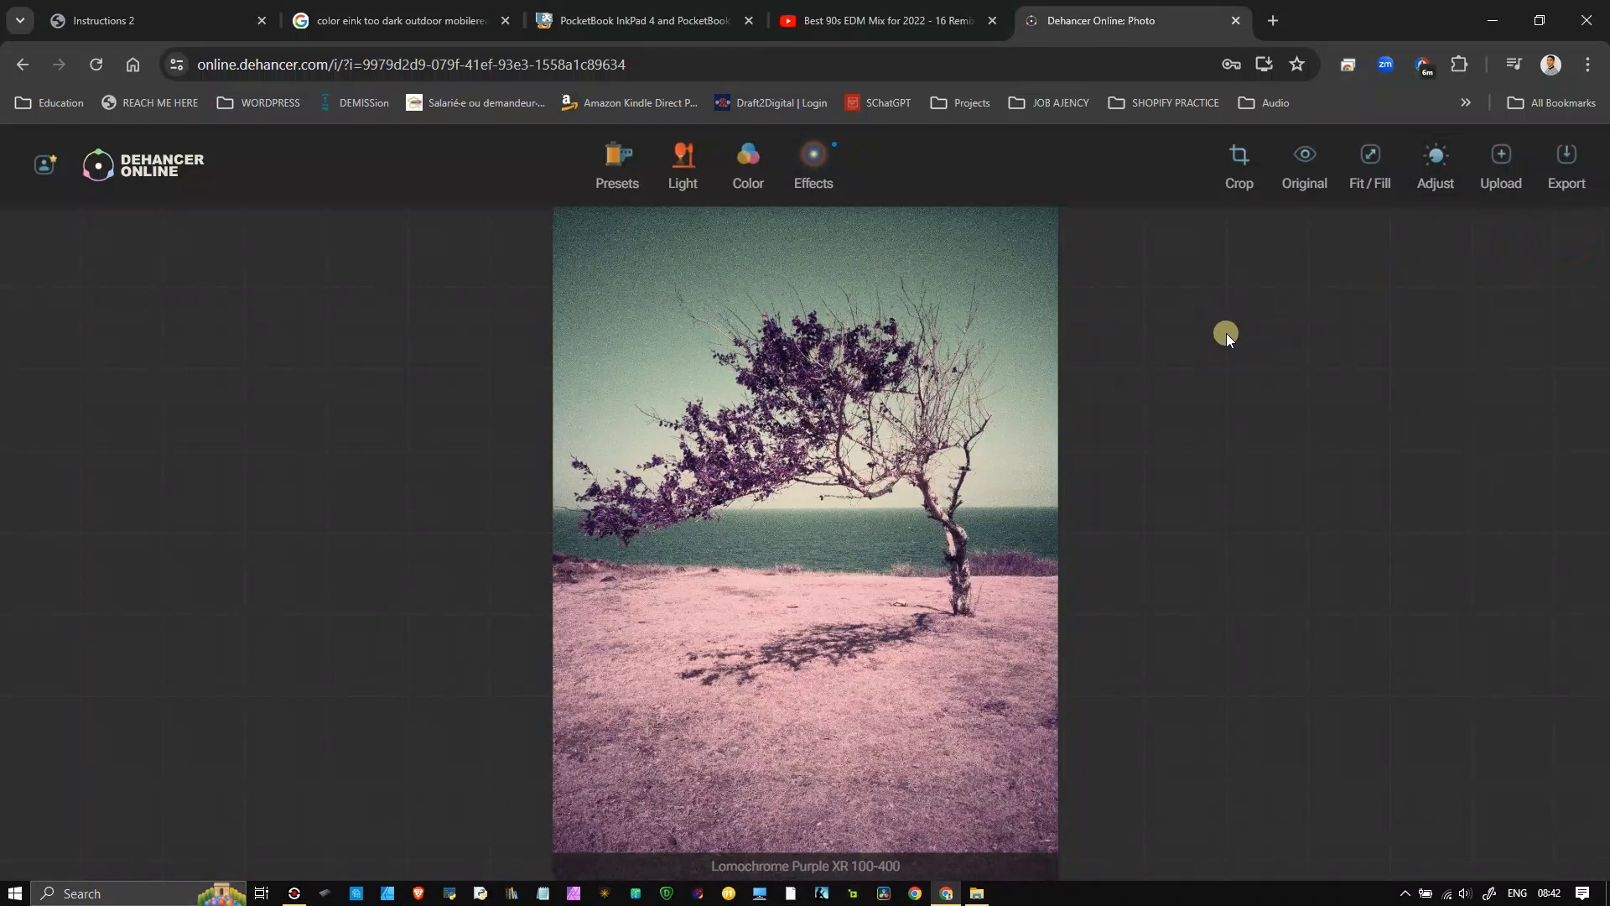